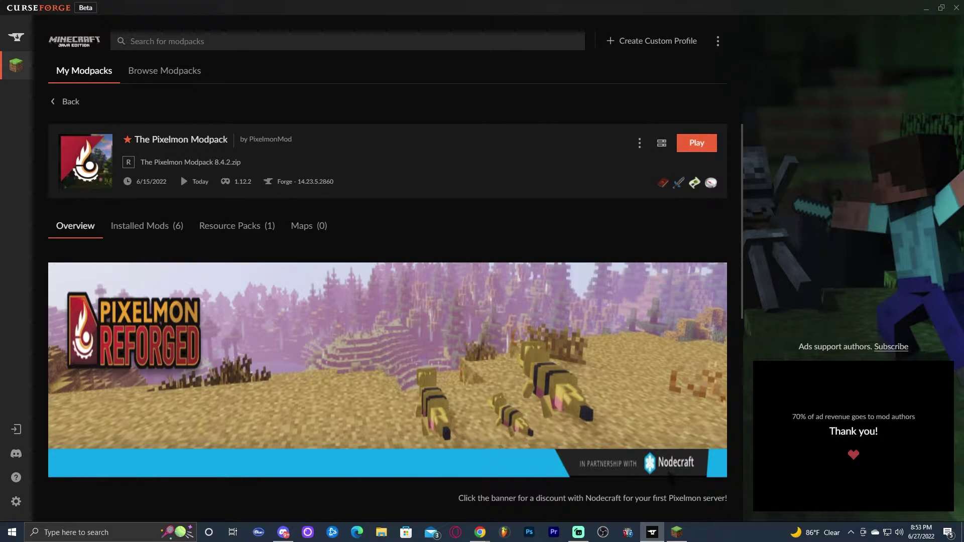
- Bring up the Minecraft Launcher's Installations list showing The Pixelmon Modpack (forge-14.23.5.2860)
click(677, 533)
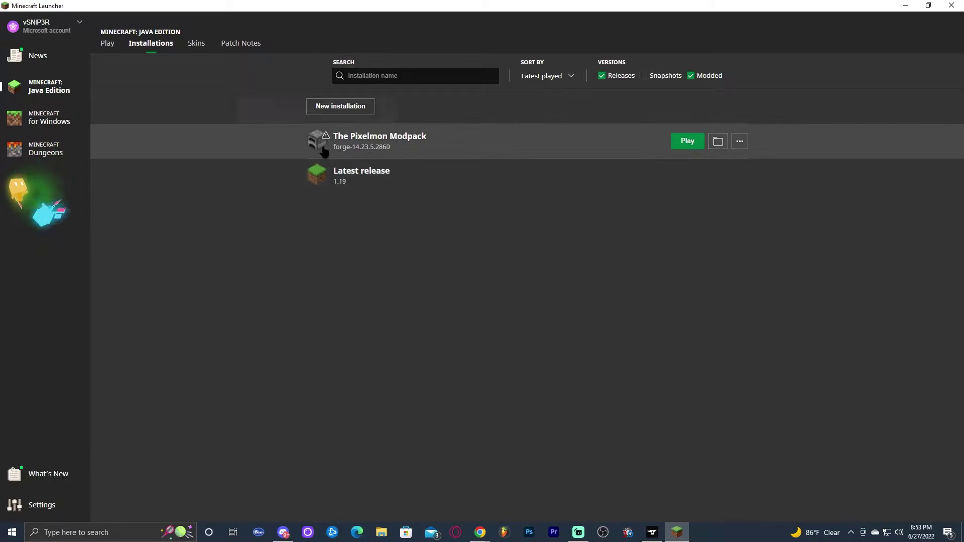
click(717, 146)
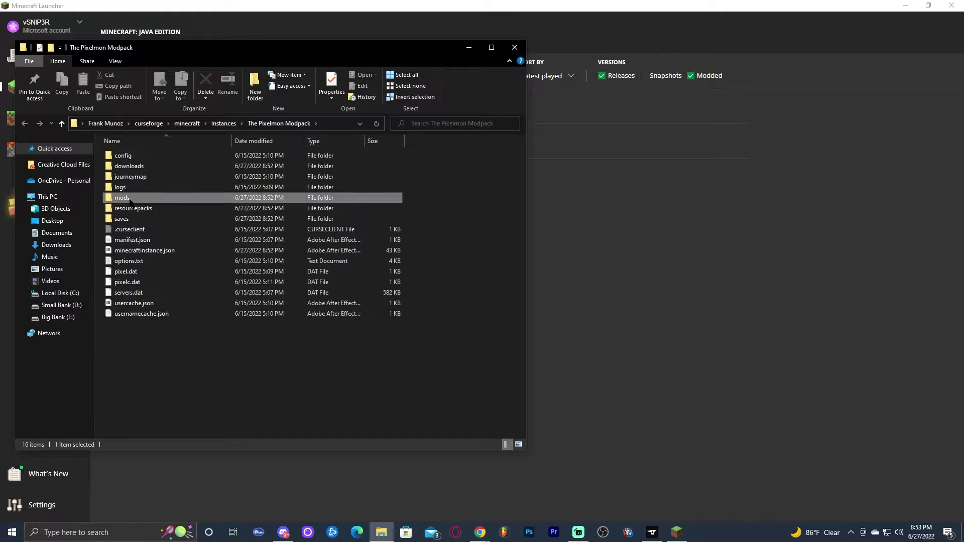
double_click(221, 194)
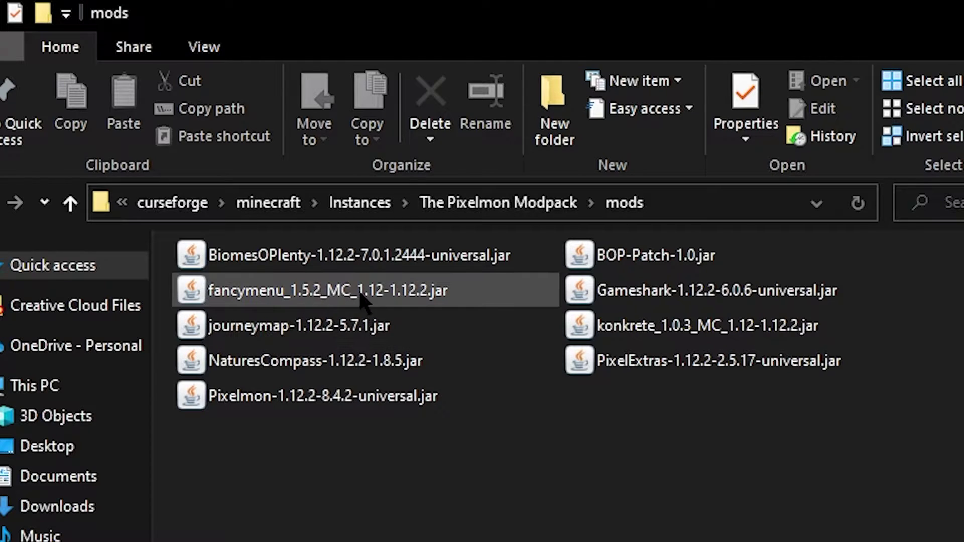
click(407, 296)
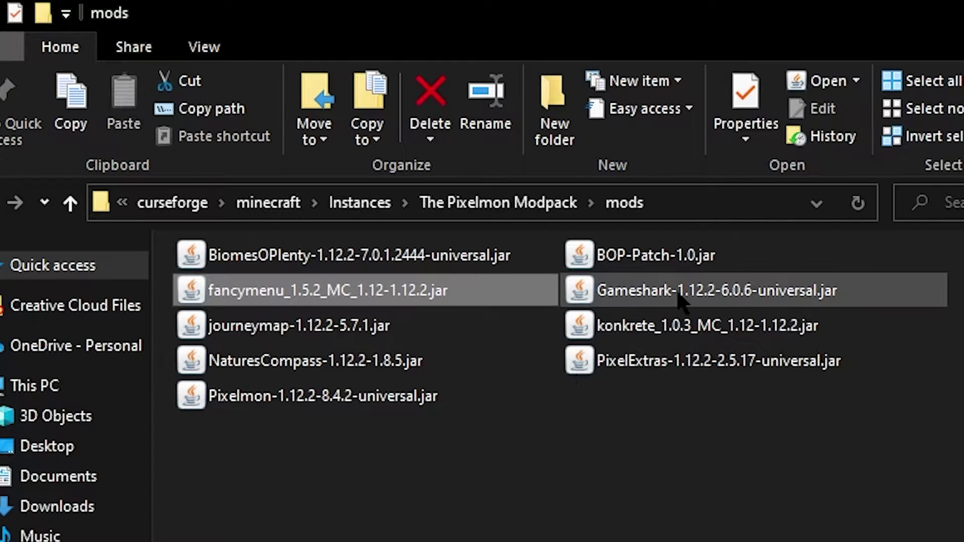
click(905, 397)
click(515, 47)
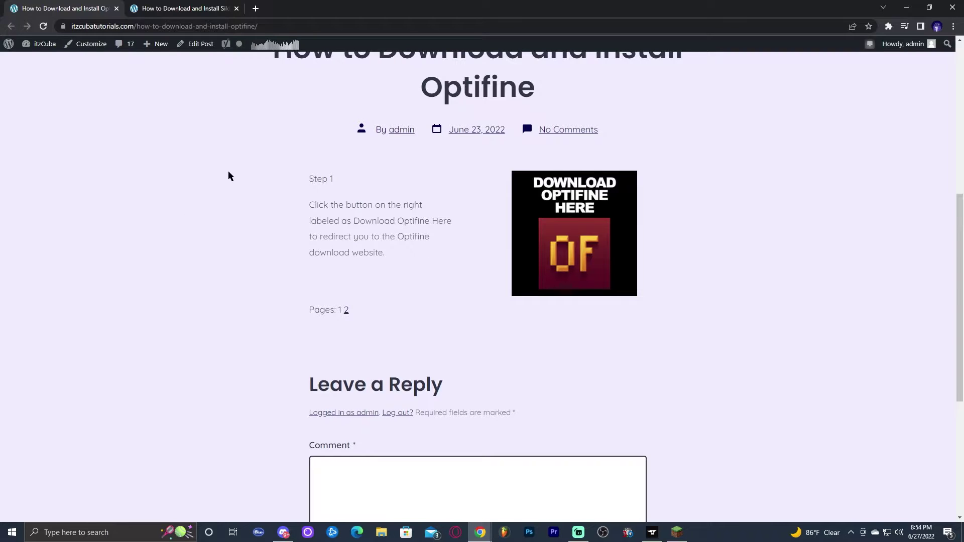
- Open optifine.net/downloads in a new tab from the tutorial's 'Download Optifine Here' image
scroll(216, 179, up, 2)
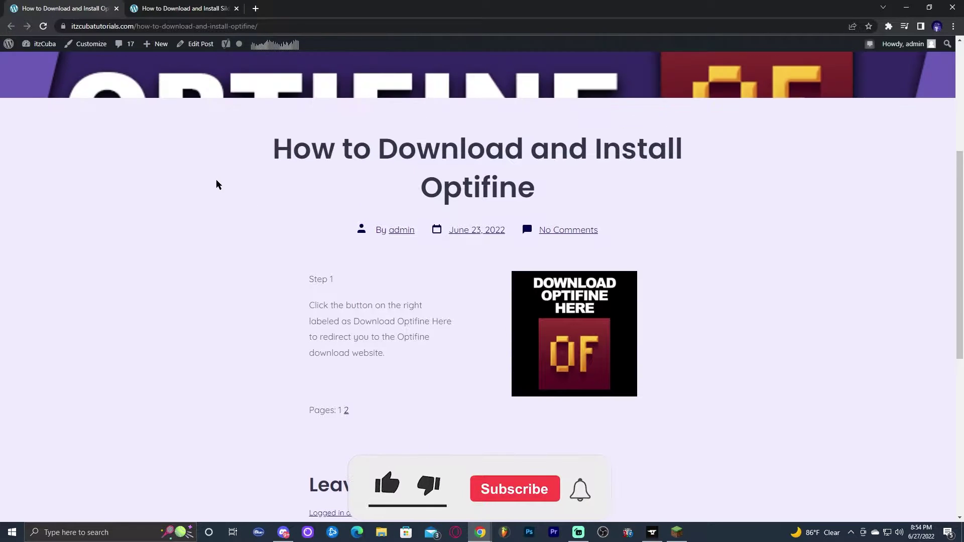
scroll(216, 179, down, 2)
scroll(689, 209, up, 2)
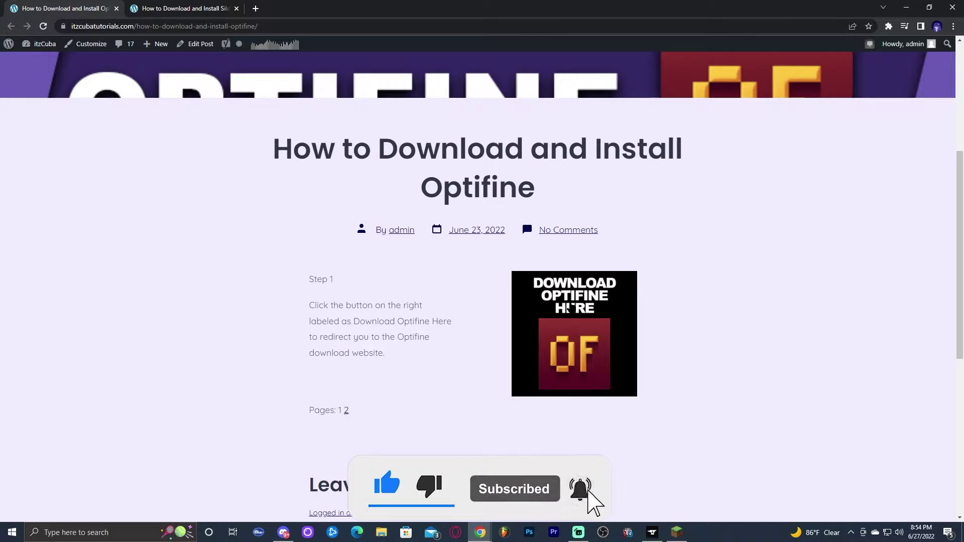
click(583, 324)
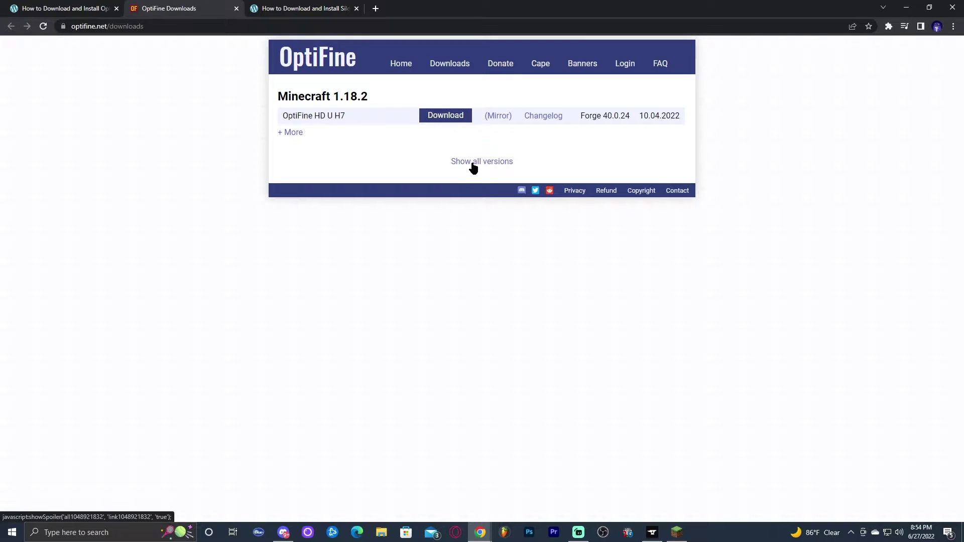
- Expand the OptiFine downloads to show all Minecraft versions and browse the list
click(473, 168)
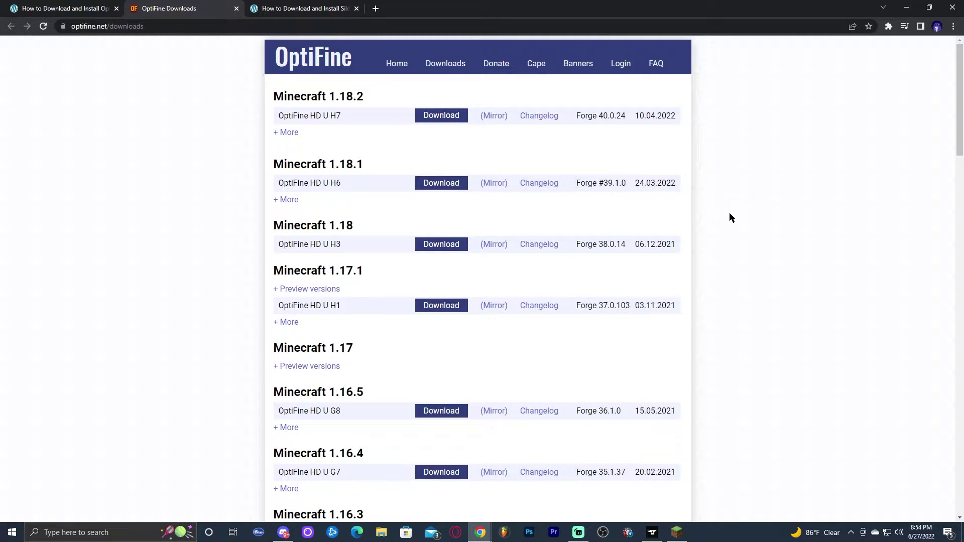
scroll(695, 198, down, 10)
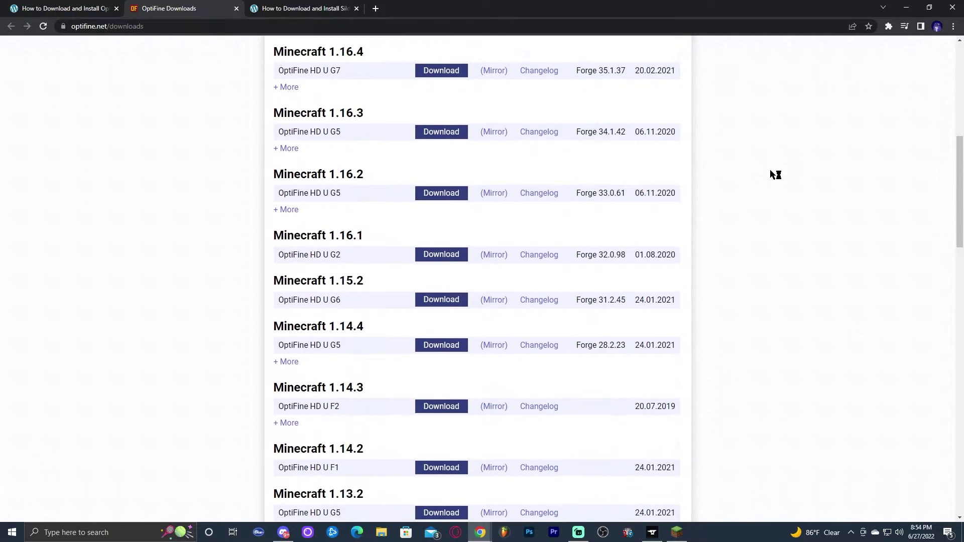
scroll(772, 172, down, 7)
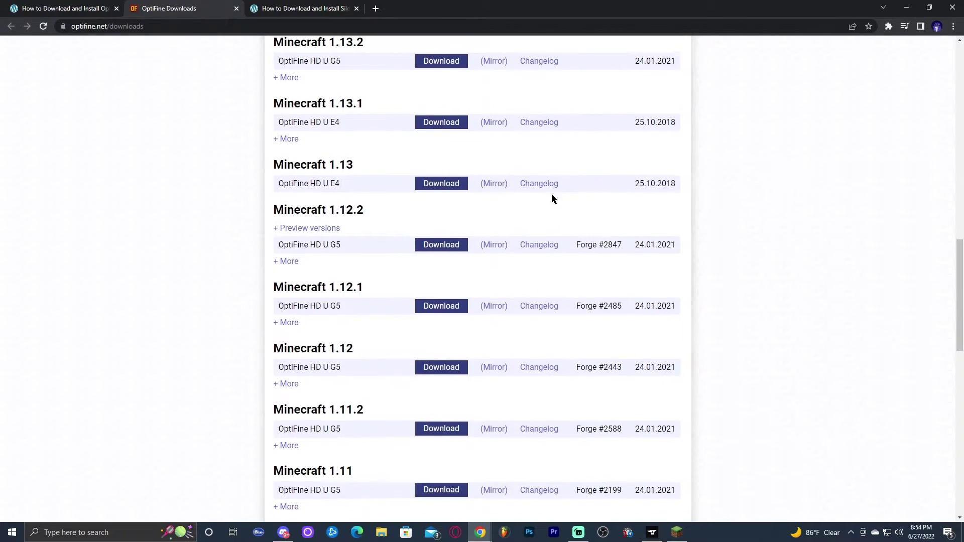
double_click(347, 210)
click(369, 210)
scroll(885, 197, up, 11)
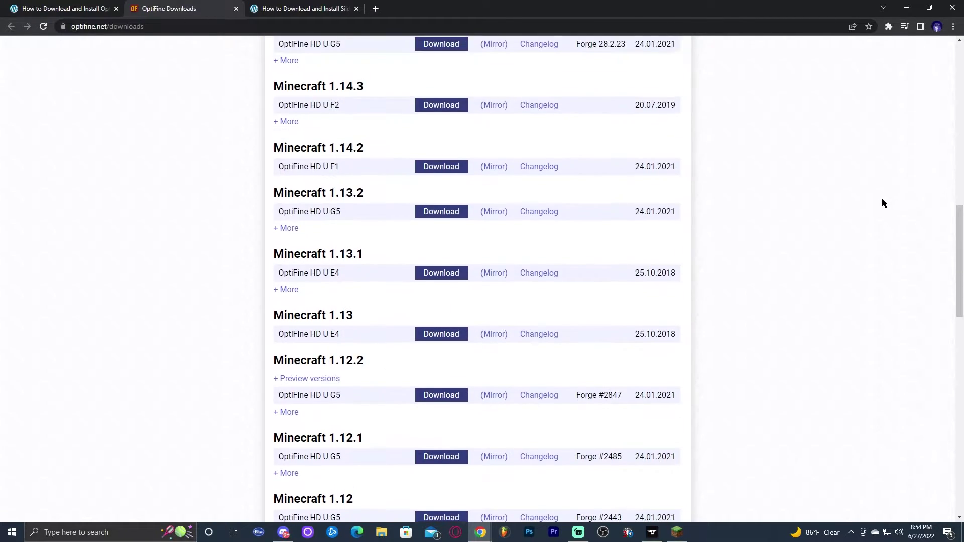
double_click(360, 90)
click(380, 94)
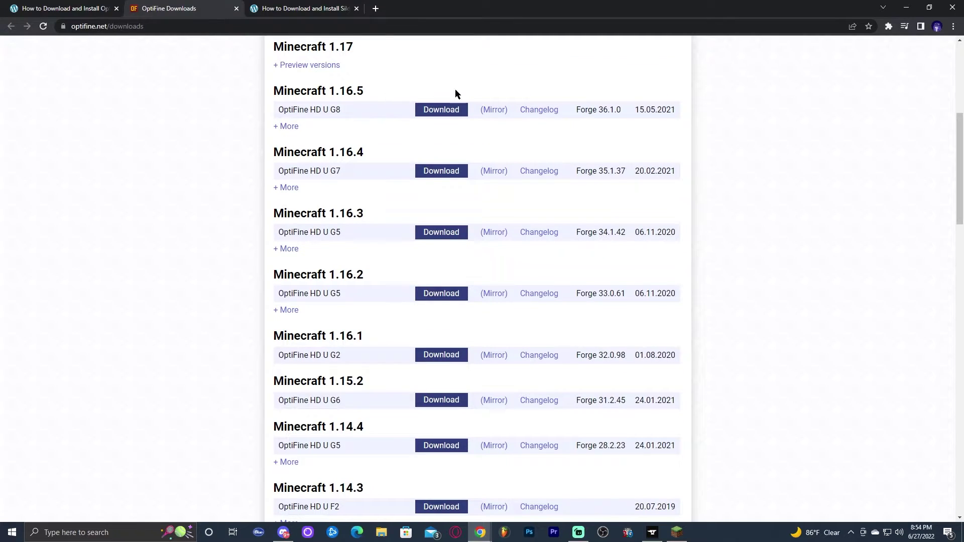
double_click(359, 91)
click(367, 150)
- Request the OptiFine HD U G5 download for Minecraft 1.12.2, reaching the AdFoc.us ad page
scroll(771, 173, down, 10)
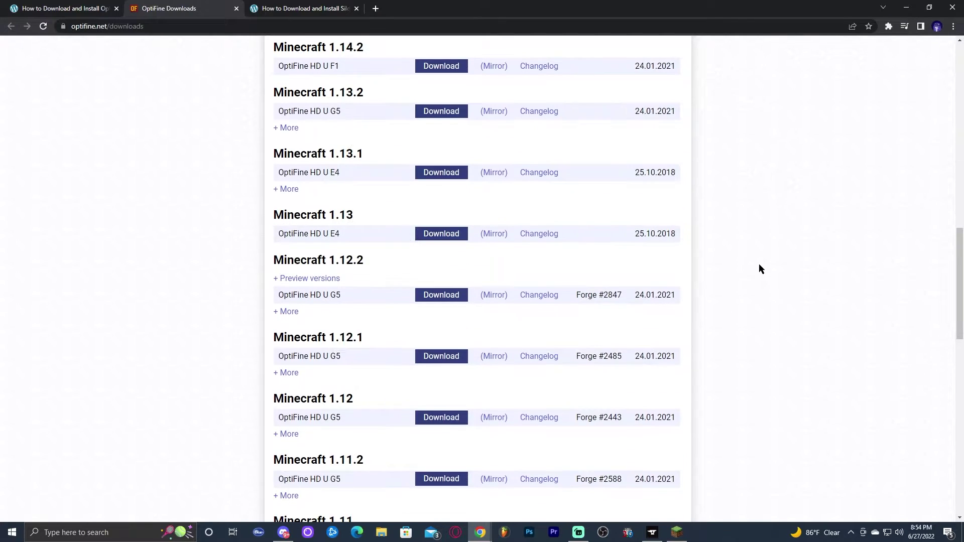
double_click(354, 260)
click(393, 261)
scroll(397, 257, down, 1)
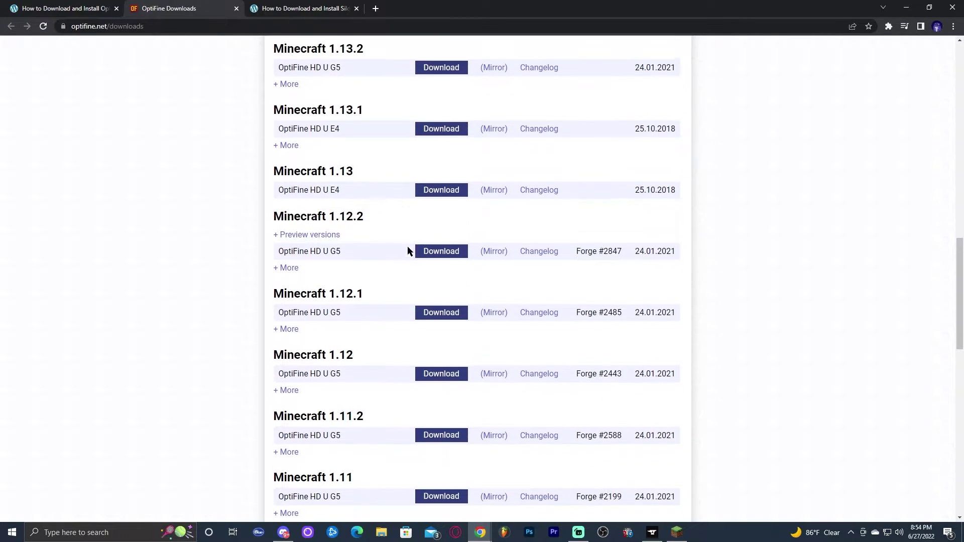
double_click(355, 209)
click(435, 230)
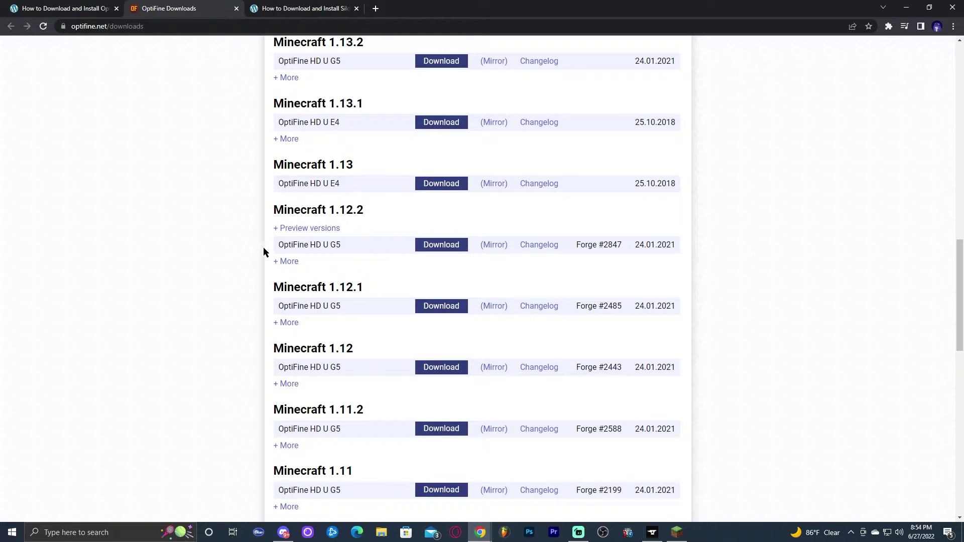
drag(263, 247, 358, 246)
click(397, 245)
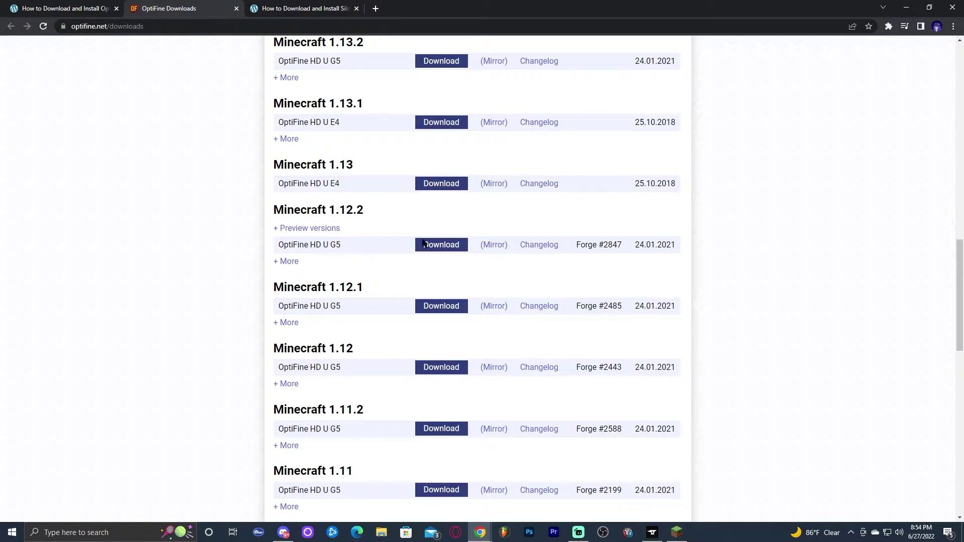
click(465, 251)
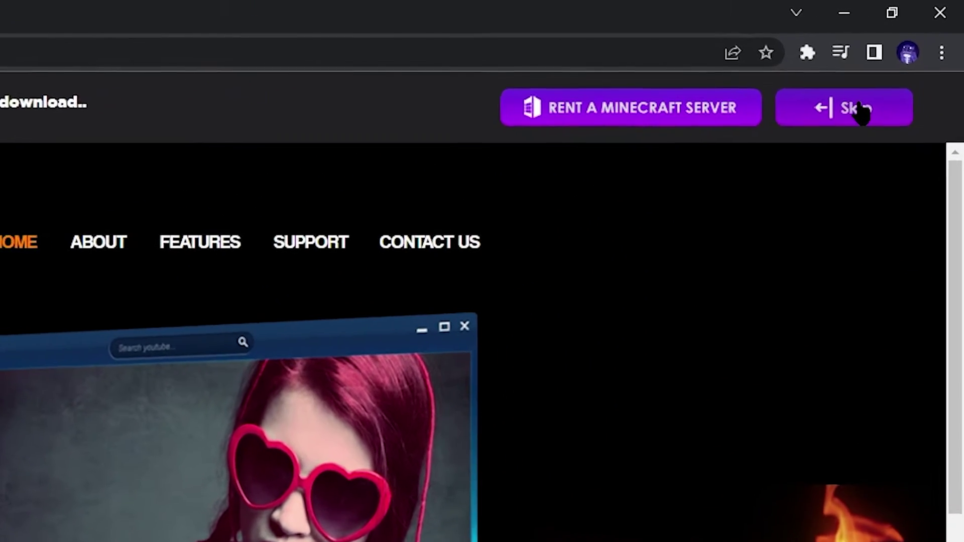
- Skip the ad, save the OptiFine 1.12.2 HD U G5 jar to the desktop, and close its tab
click(910, 55)
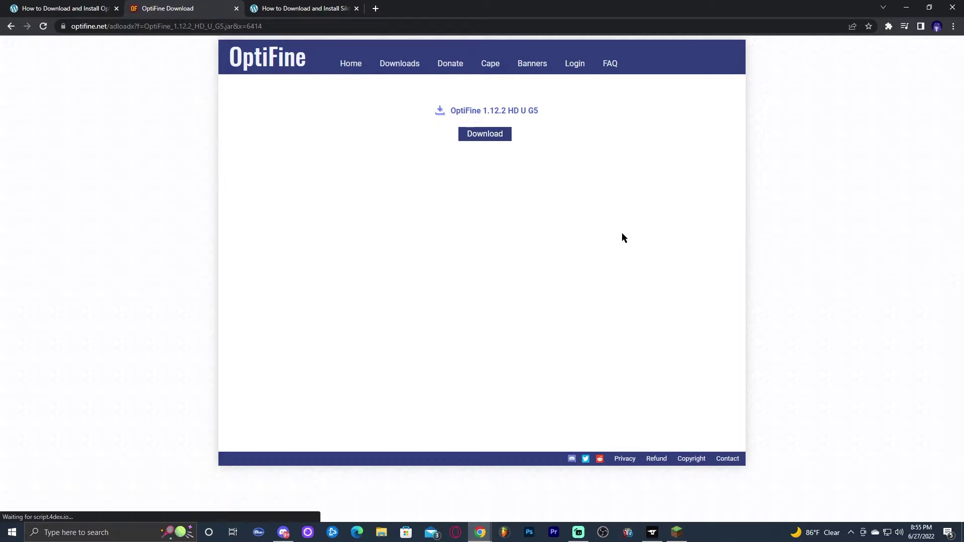
drag(559, 111, 480, 111)
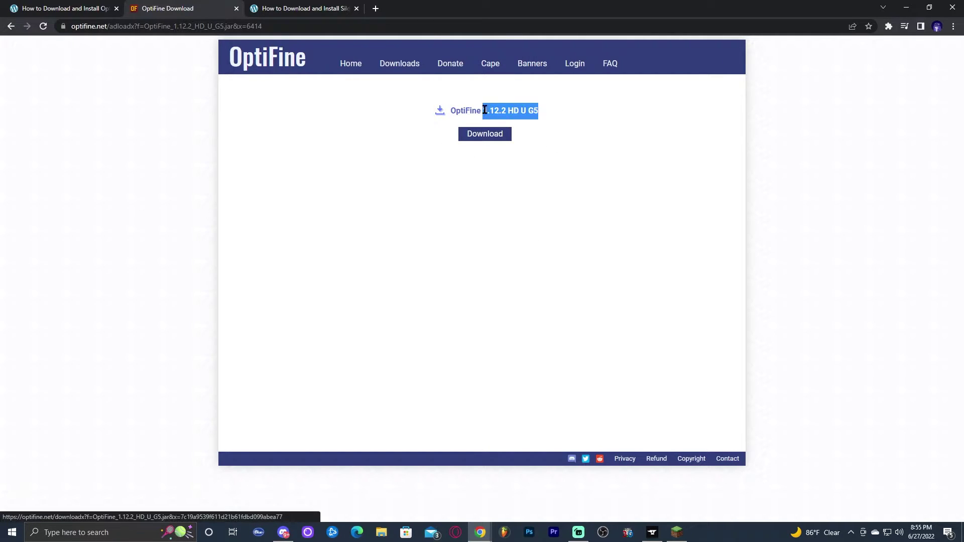
click(482, 135)
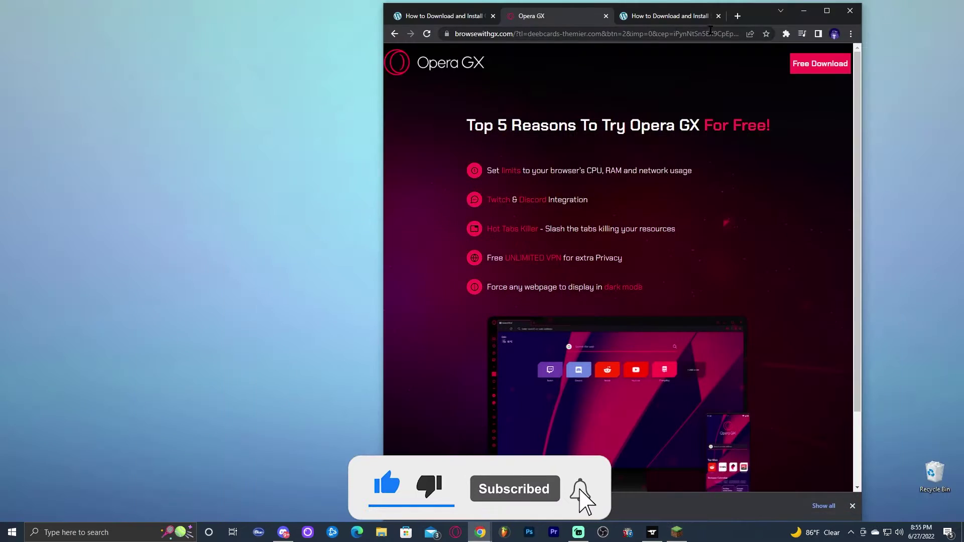
drag(595, 517, 211, 176)
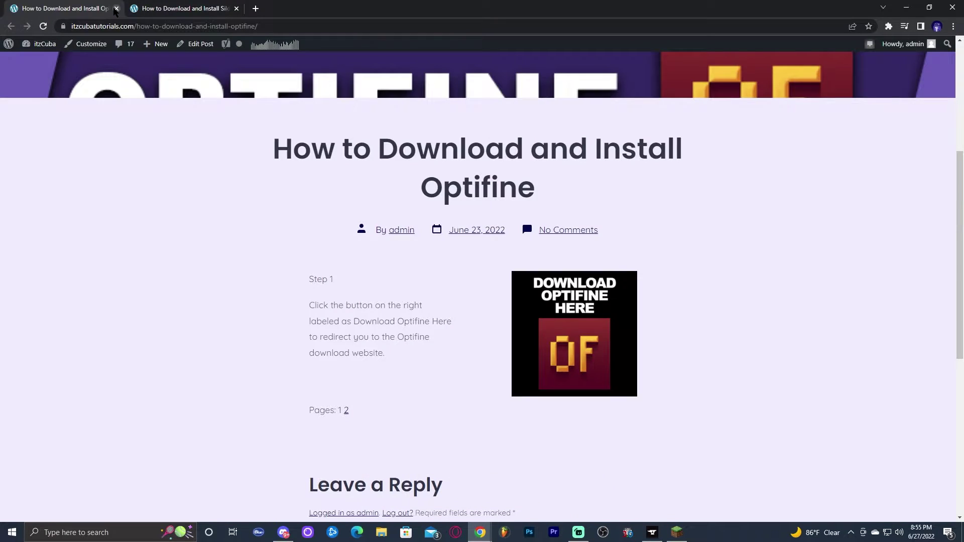
click(116, 9)
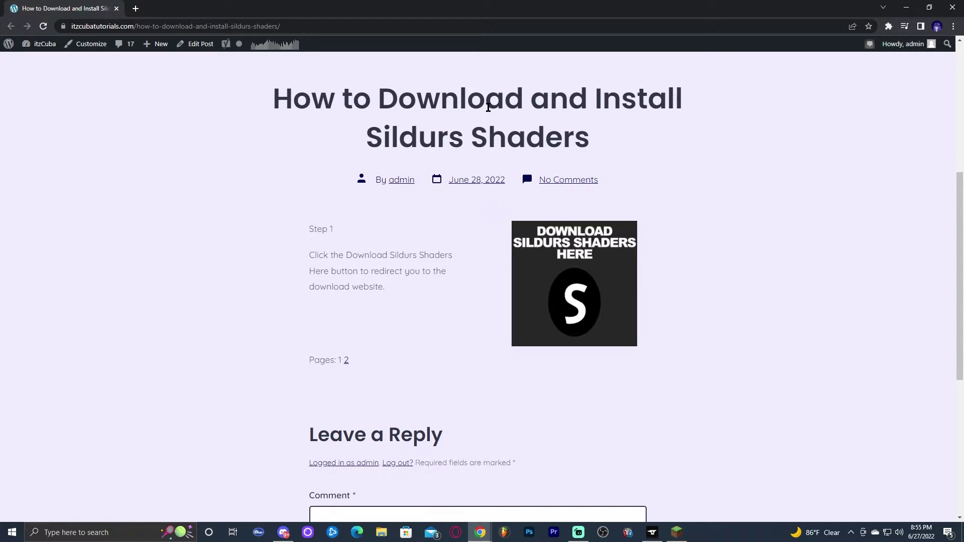
- Open sildurs-shaders.github.io in a new tab via the 'Download Sildurs Shaders Here' image
drag(588, 135, 366, 136)
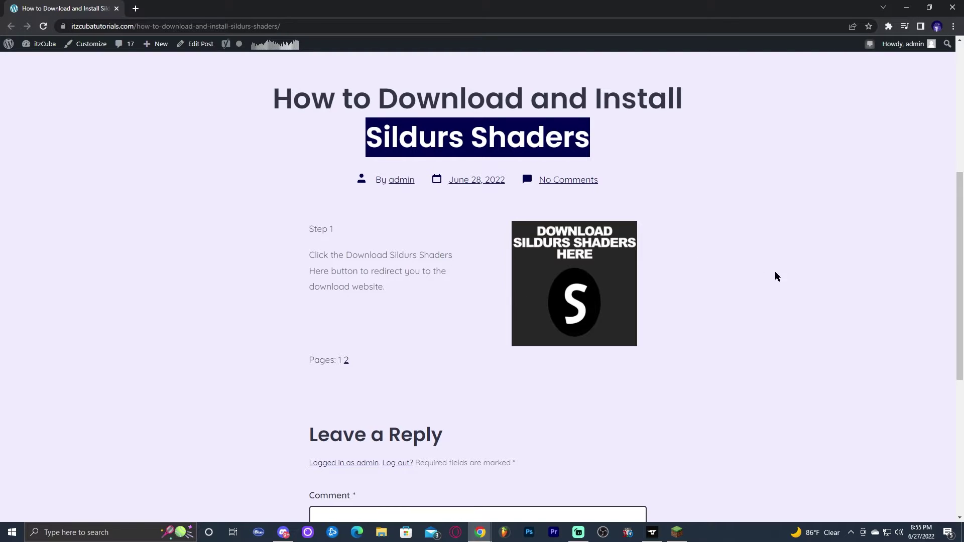
click(542, 130)
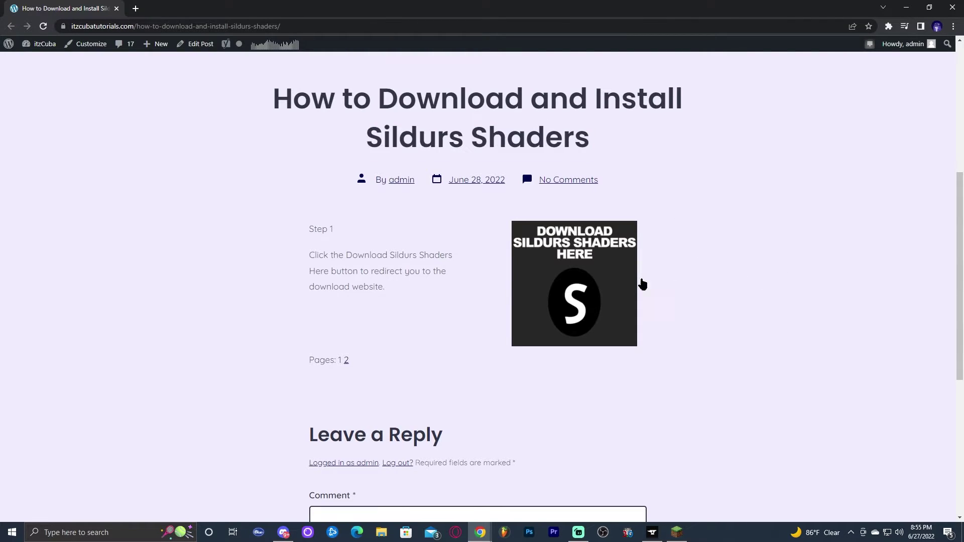
scroll(749, 162, up, 1)
scroll(728, 246, down, 4)
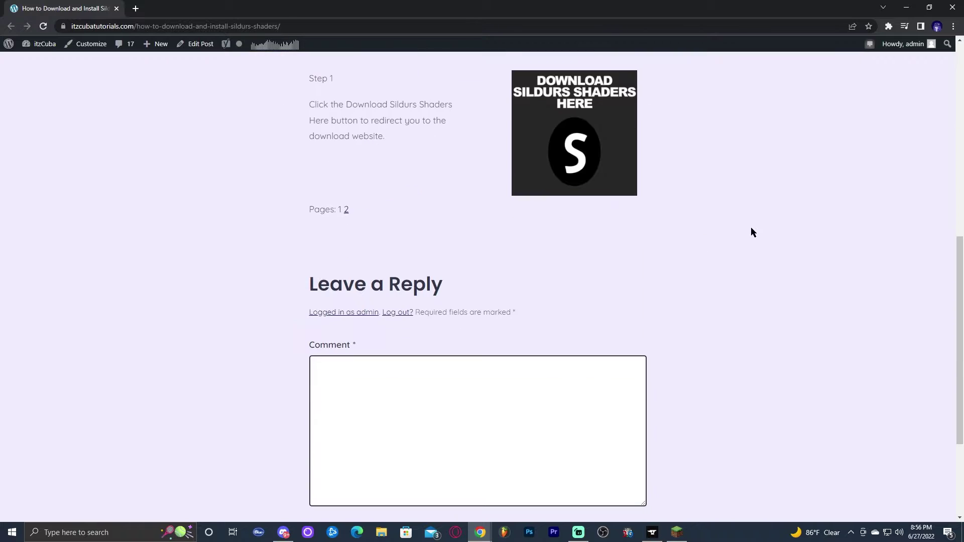
scroll(819, 247, up, 3)
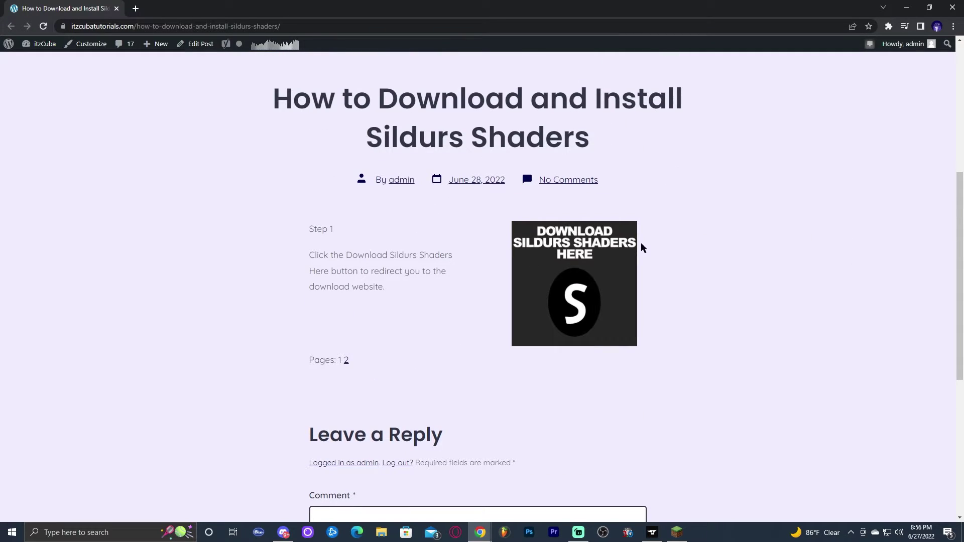
click(563, 262)
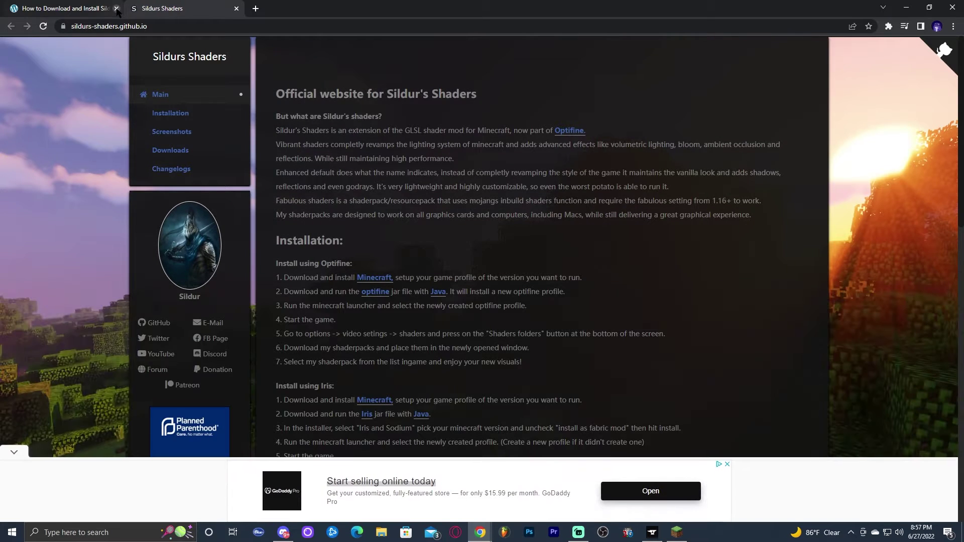
- Choose the Vibrant v1.32 Lite download and skip past the AdFoc.us ad
scroll(543, 279, down, 6)
scroll(543, 279, down, 8)
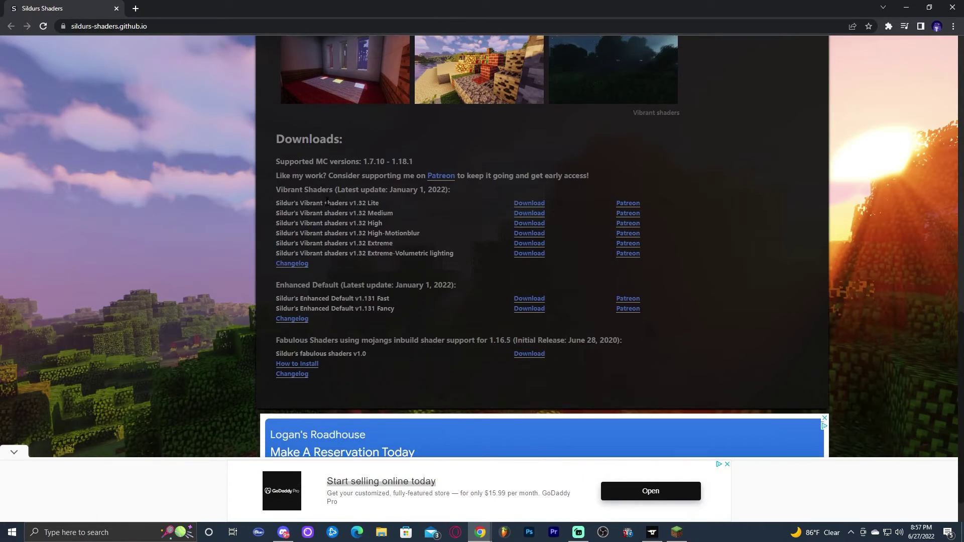
drag(276, 199, 463, 257)
click(457, 241)
click(533, 204)
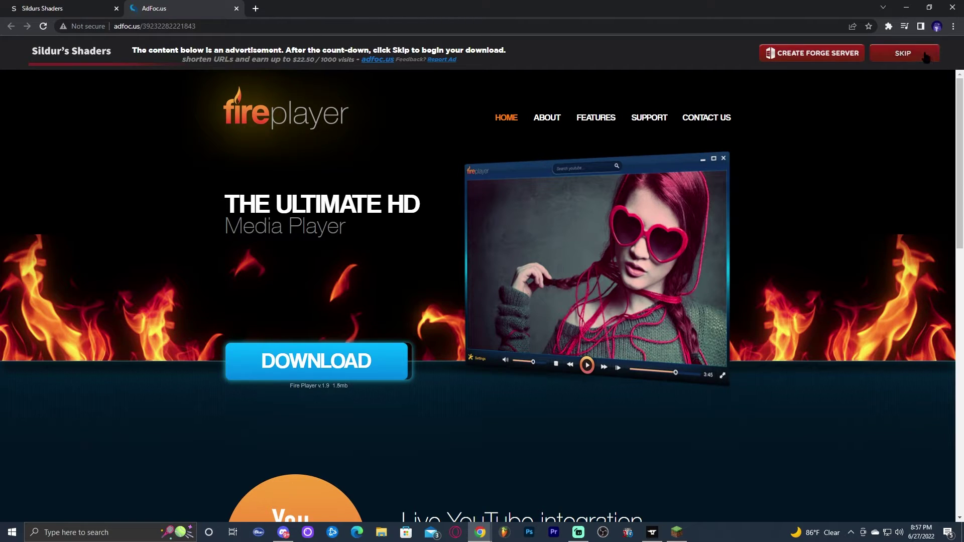
click(913, 57)
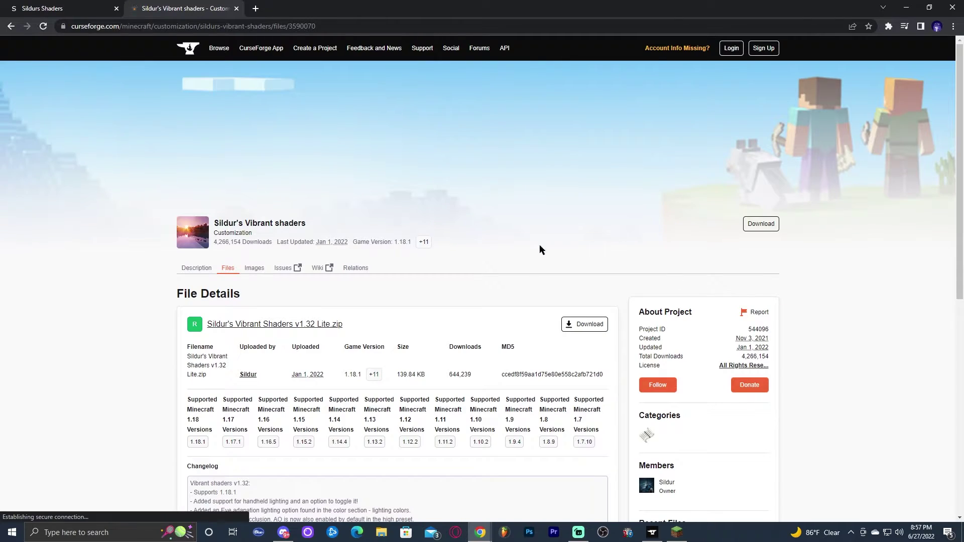
- Download Sildur's Vibrant Shaders v1.32 Lite.zip from its CurseForge file page
scroll(572, 265, down, 4)
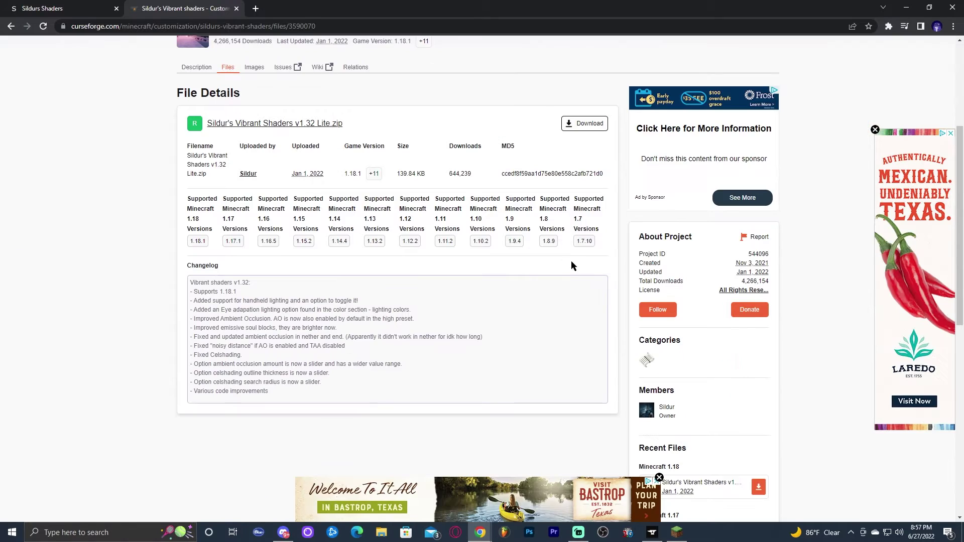
scroll(369, 224, up, 2)
click(572, 225)
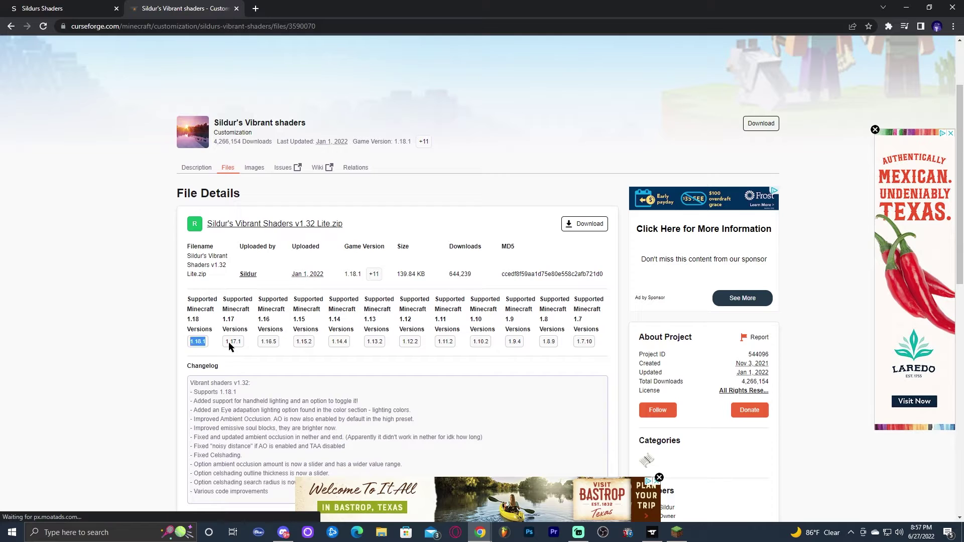
drag(228, 342, 619, 341)
click(536, 262)
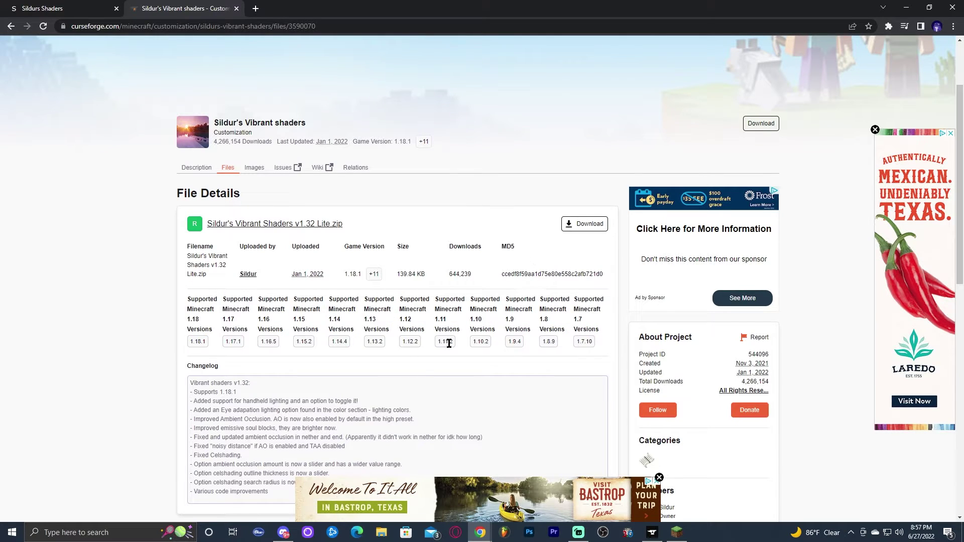
click(584, 224)
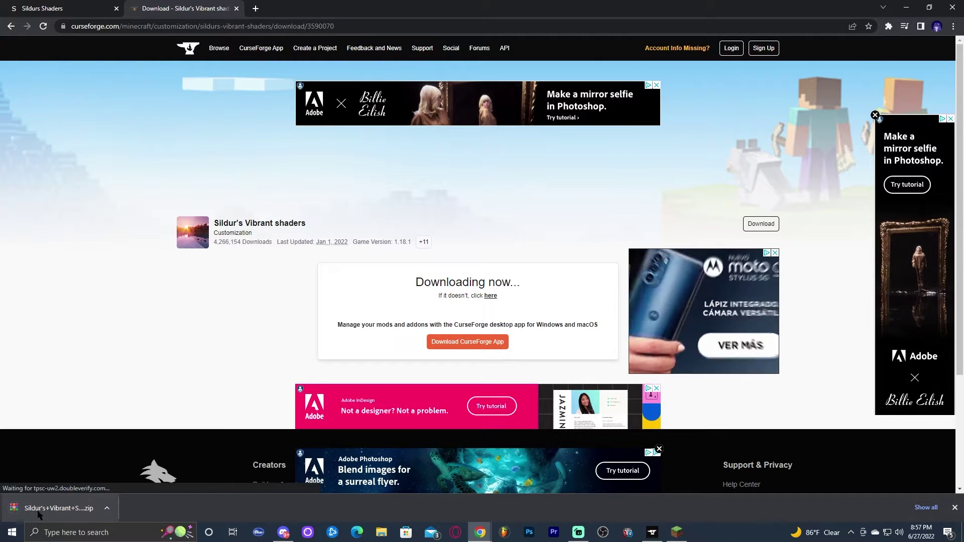
key(super+Down)
- Save the shaders zip to the desktop, close Chrome, and refresh the desktop
drag(387, 518, 276, 166)
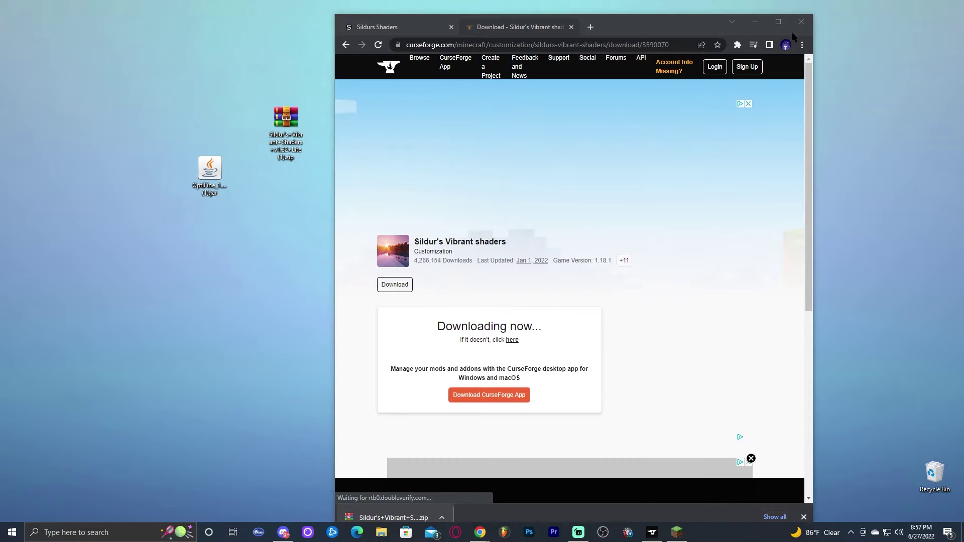
click(802, 22)
right_click(653, 166)
click(689, 194)
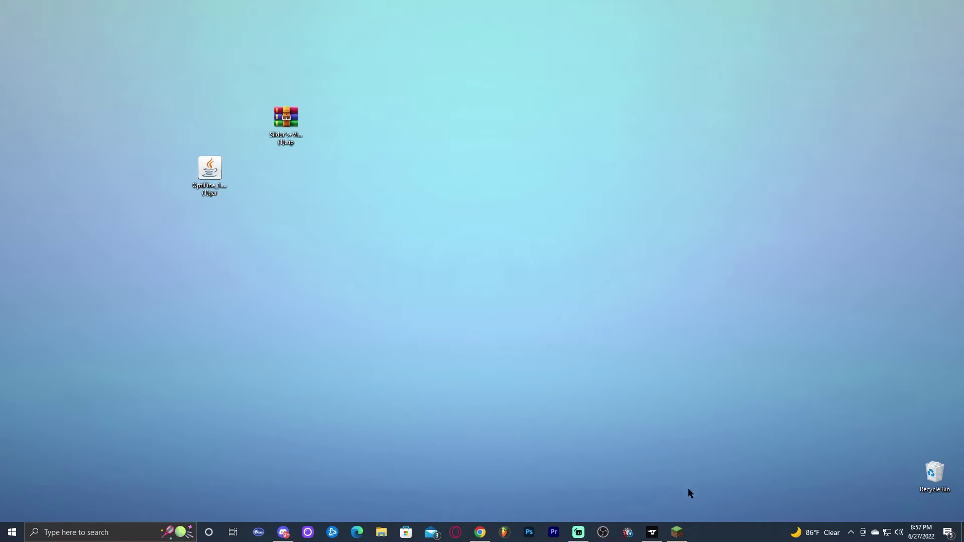
- Bring up the Minecraft Launcher's installations listing The Pixelmon Modpack via CurseForge
click(653, 532)
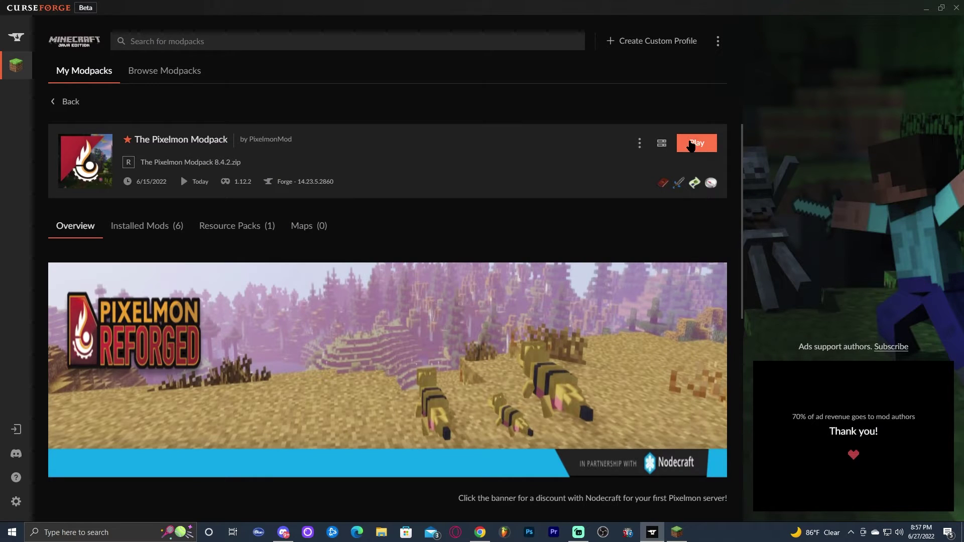
click(926, 9)
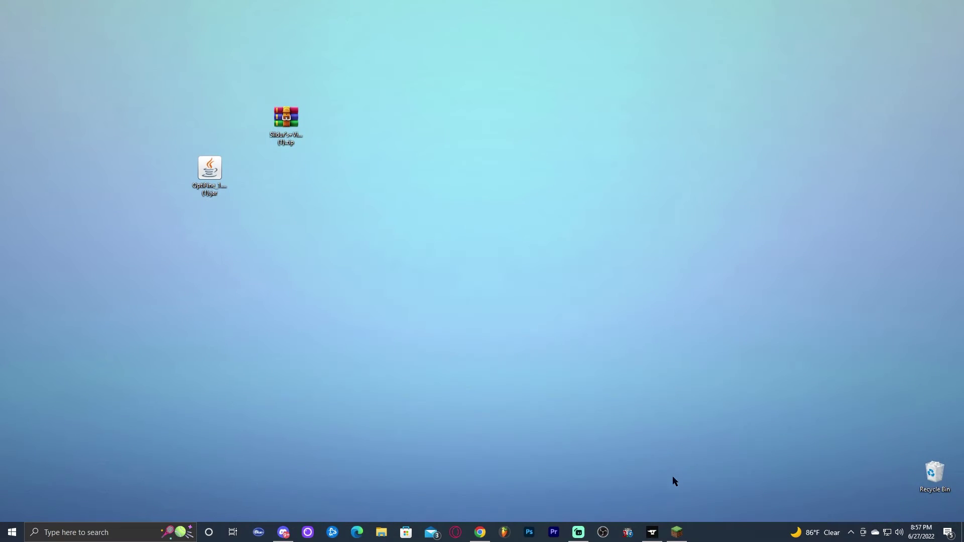
click(677, 533)
mouse_move(457, 129)
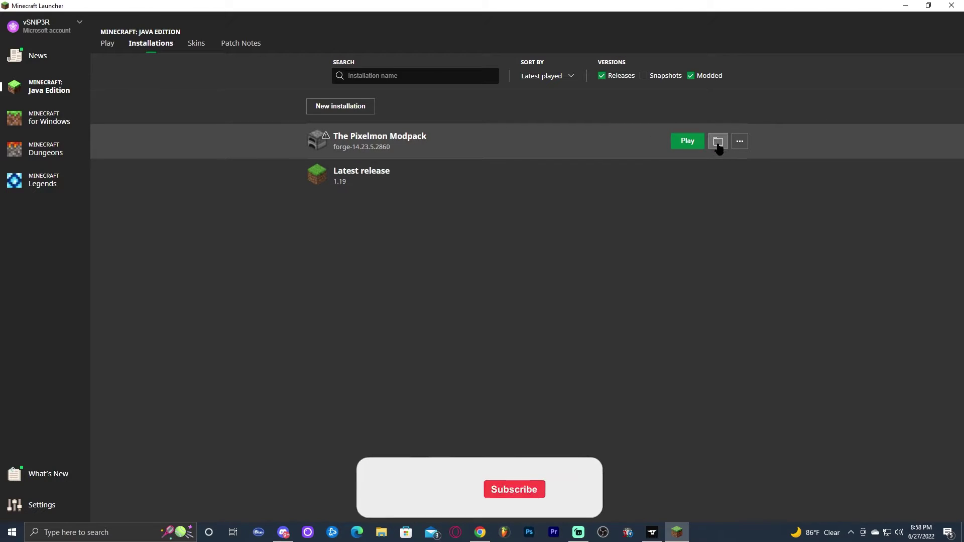
- Copy the OptiFine_1.12.2_HD_U_G5 jar from the desktop into The Pixelmon Modpack's mods folder
click(718, 142)
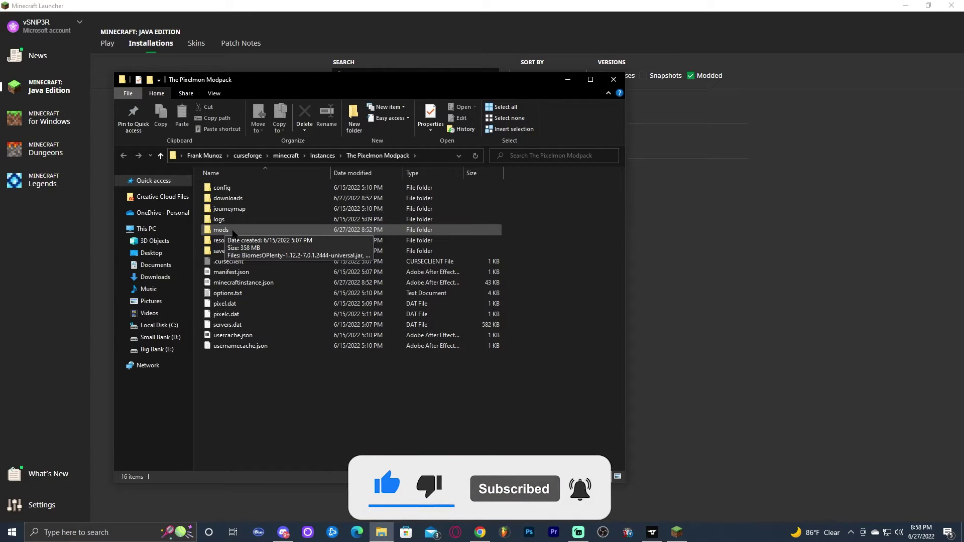
double_click(235, 232)
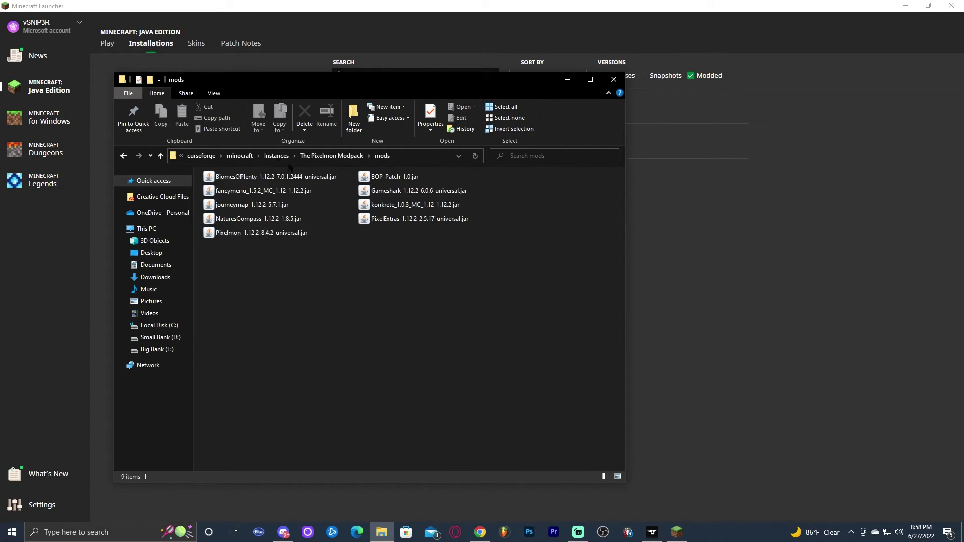
click(906, 6)
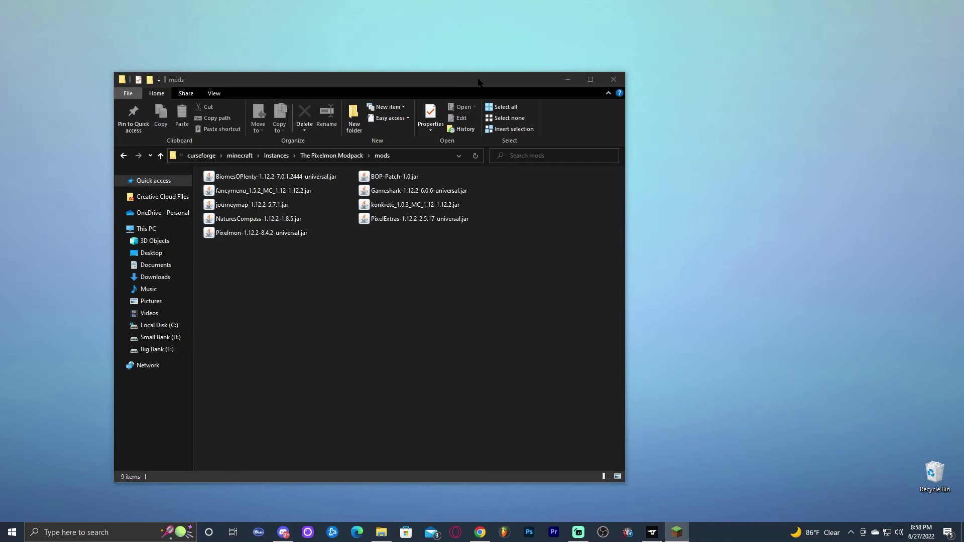
drag(480, 81, 696, 51)
drag(210, 171, 636, 261)
click(605, 206)
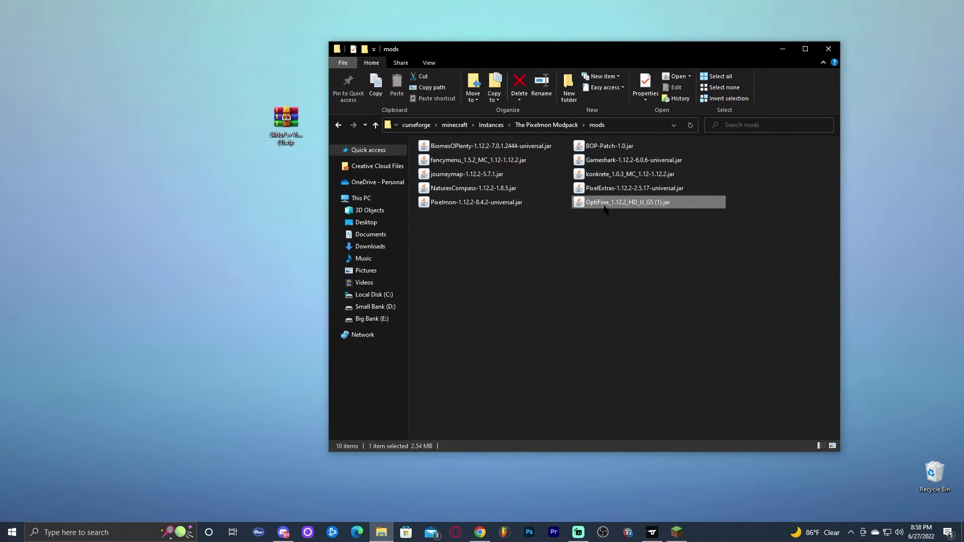
click(653, 262)
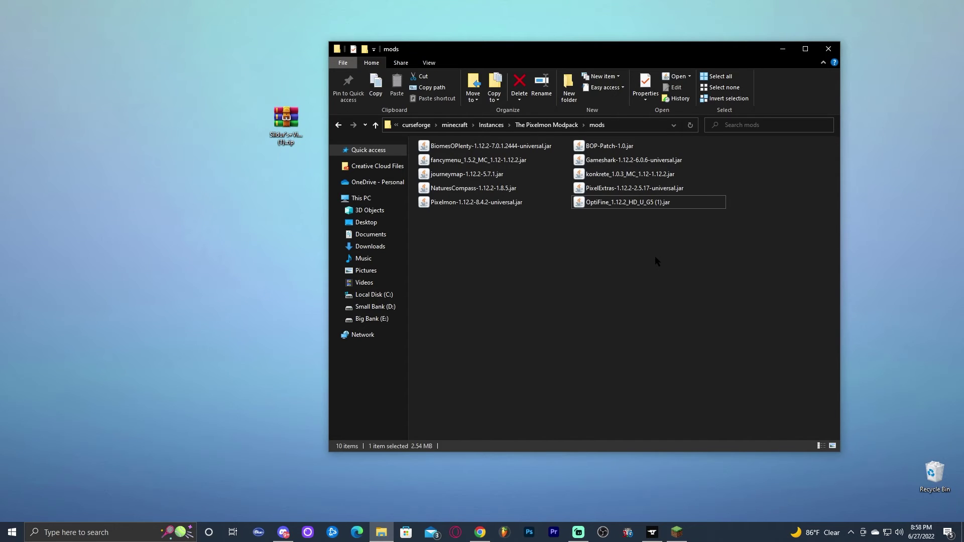
click(827, 49)
- Play The Pixelmon Modpack from CurseForge and the launcher, then restore the game to a window
click(677, 533)
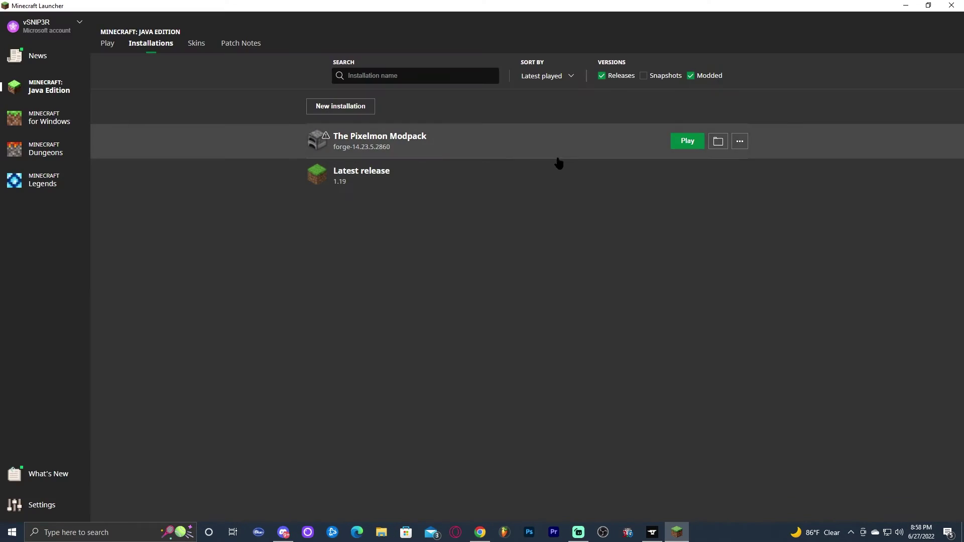
click(103, 47)
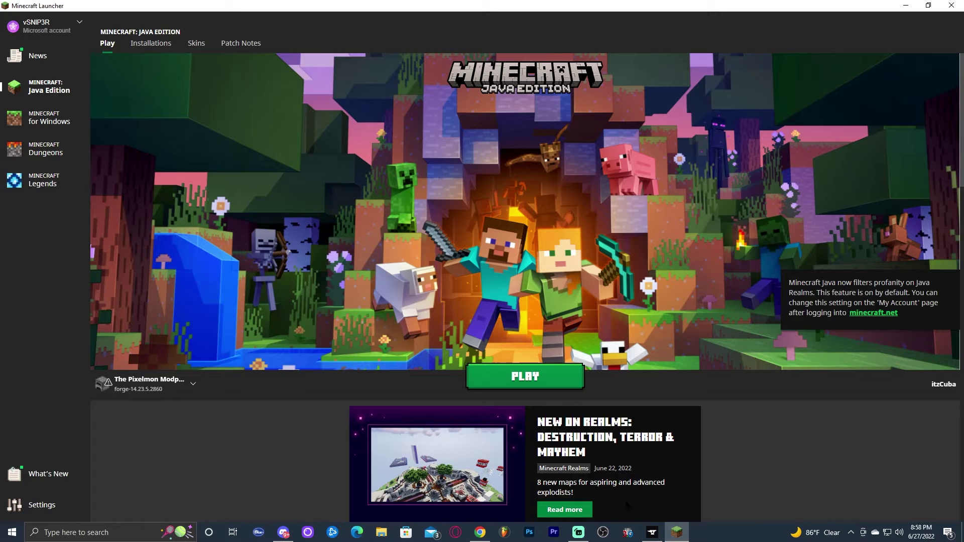
click(653, 533)
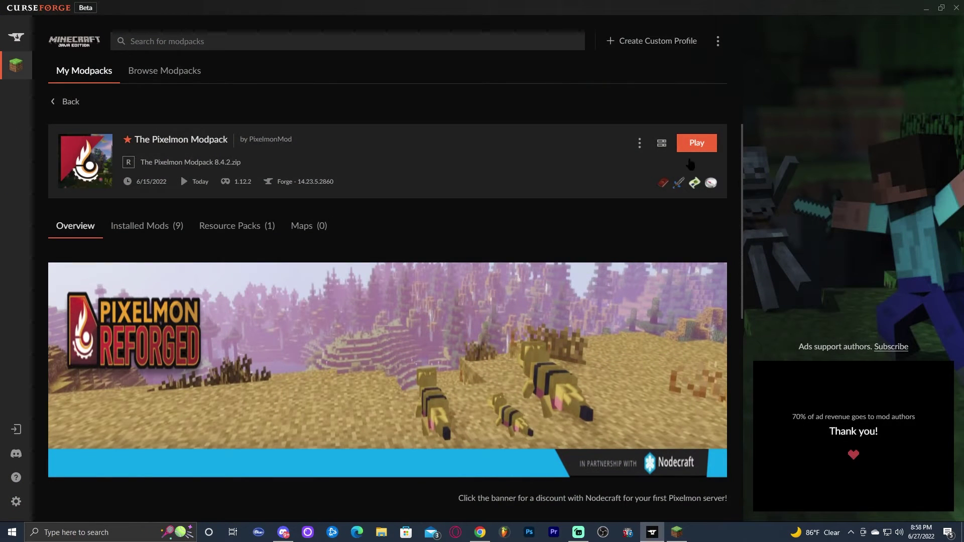
click(693, 145)
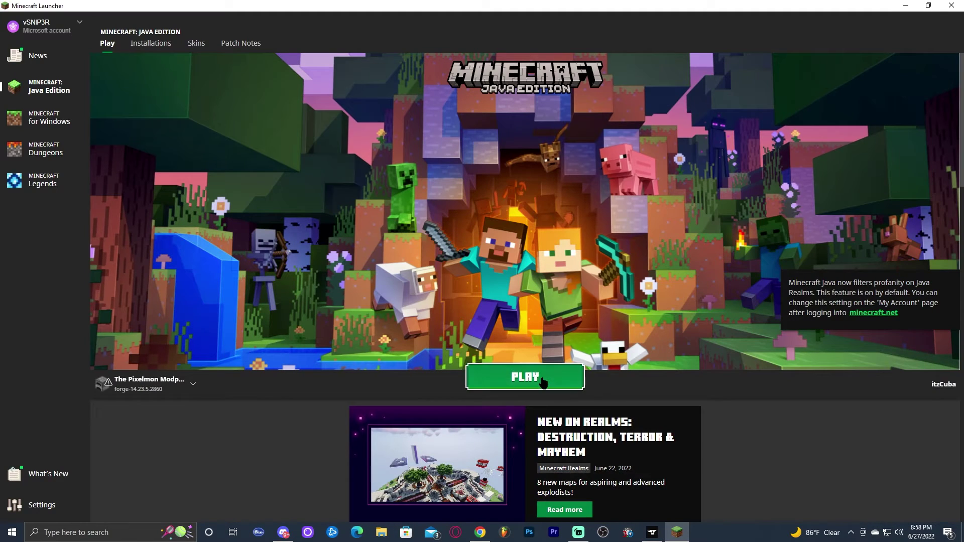
click(543, 383)
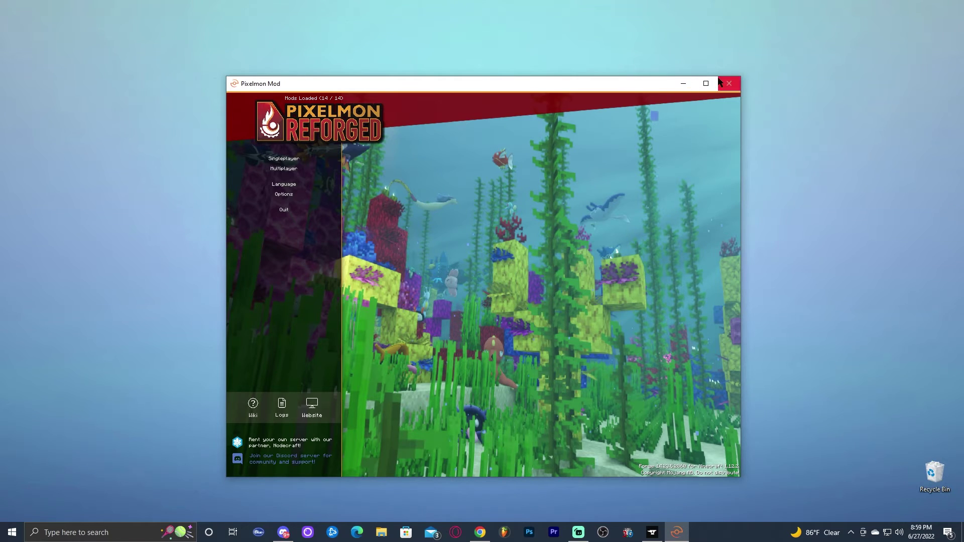
click(705, 83)
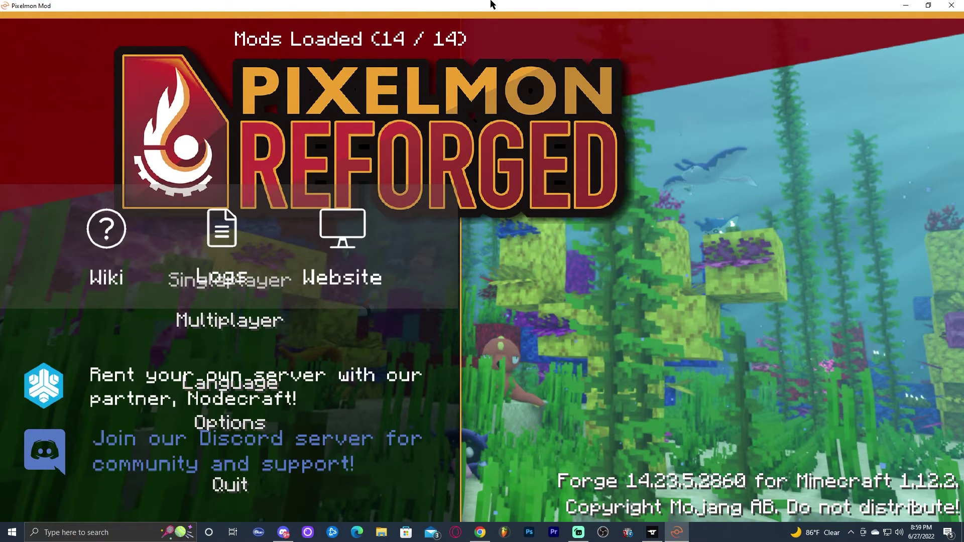
drag(401, 6, 403, 24)
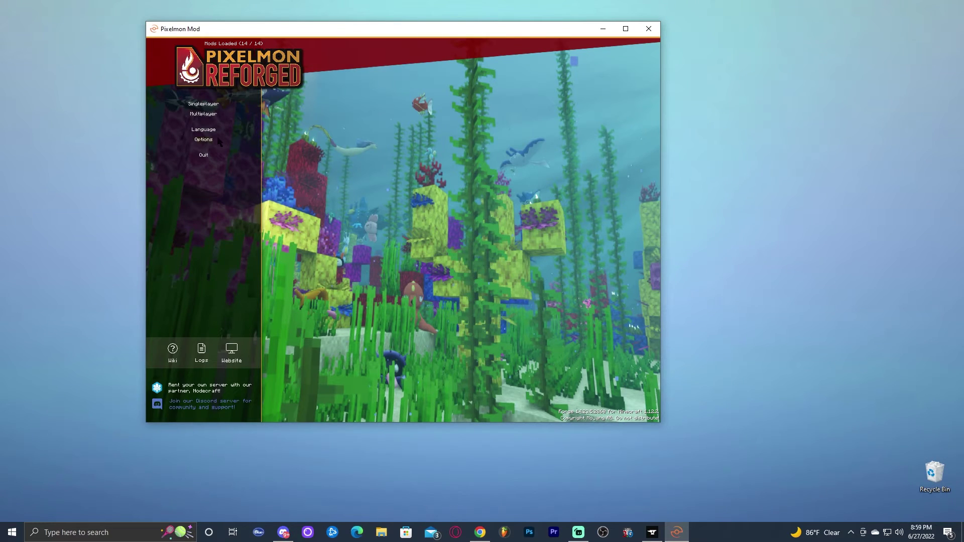
- Open the shaderpacks folder via Options > Video Settings > Shaders > Shaders Folder
click(218, 140)
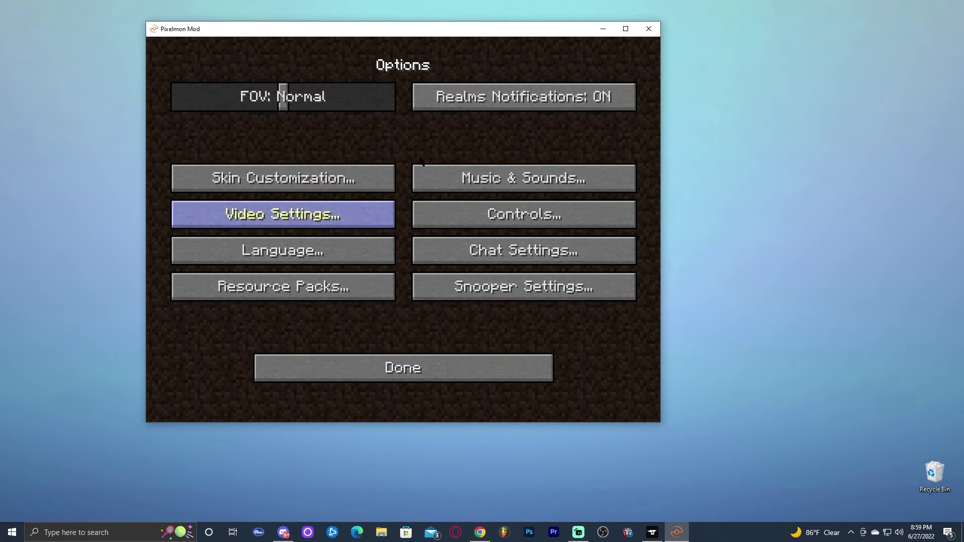
click(316, 214)
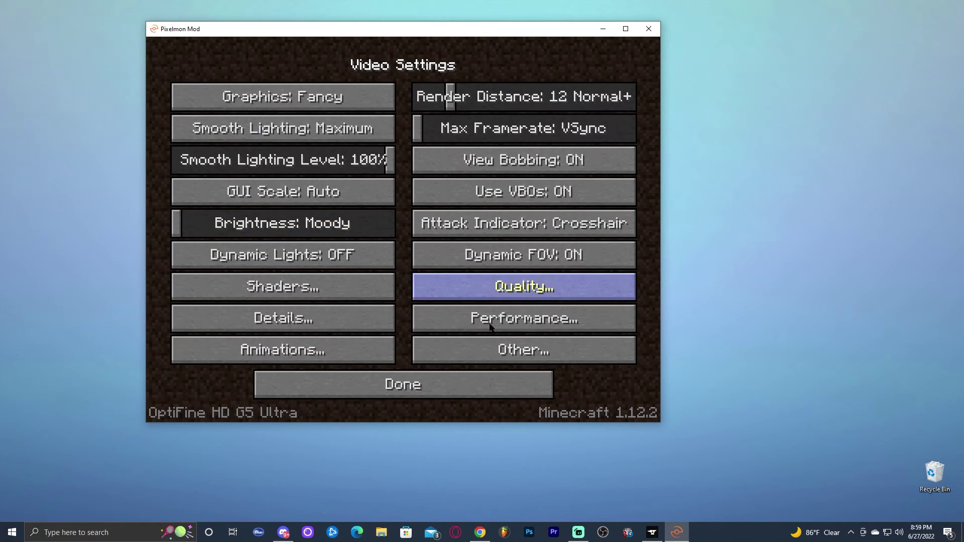
click(322, 293)
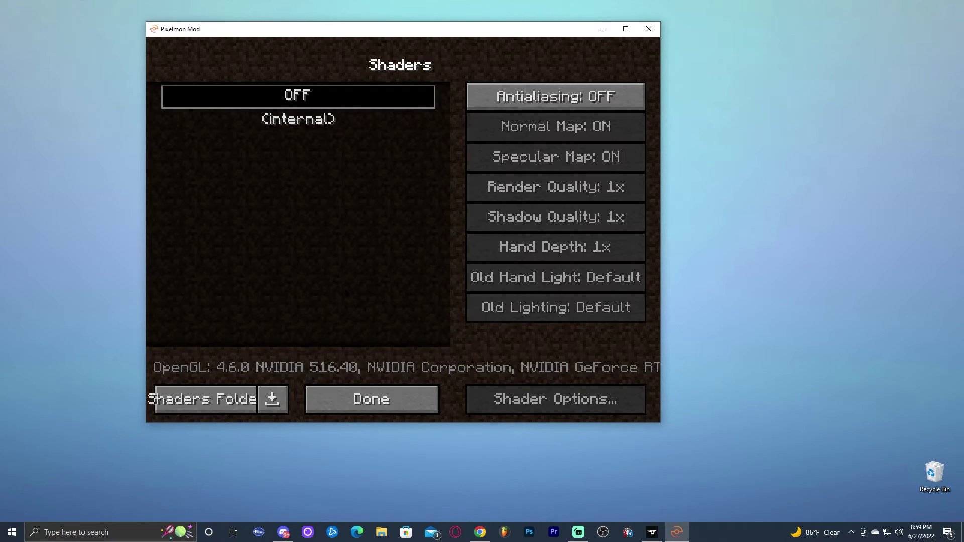
click(217, 406)
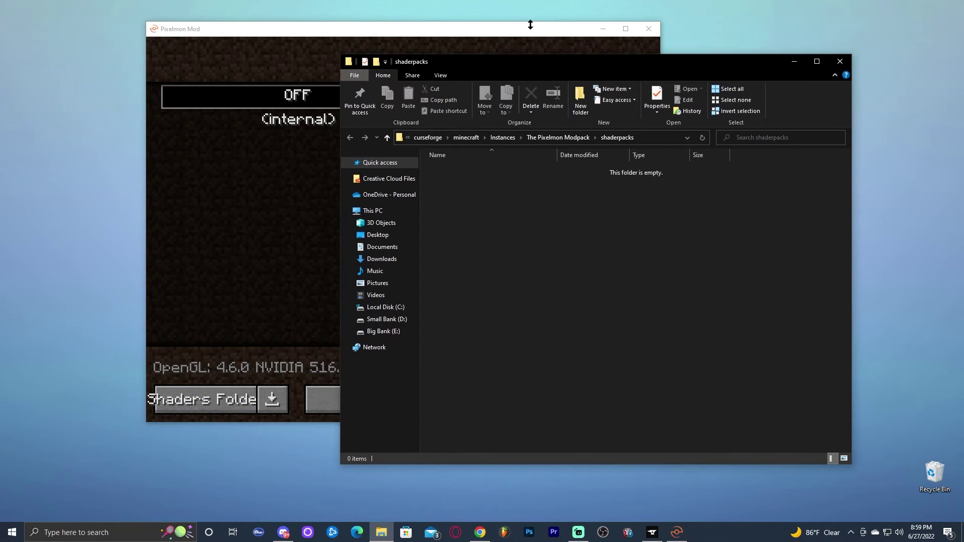
- Move the Sildur's Vibrant Shaders v1.32 Lite zip from the desktop into shaderpacks and close Explorer
drag(530, 25, 739, 177)
click(287, 121)
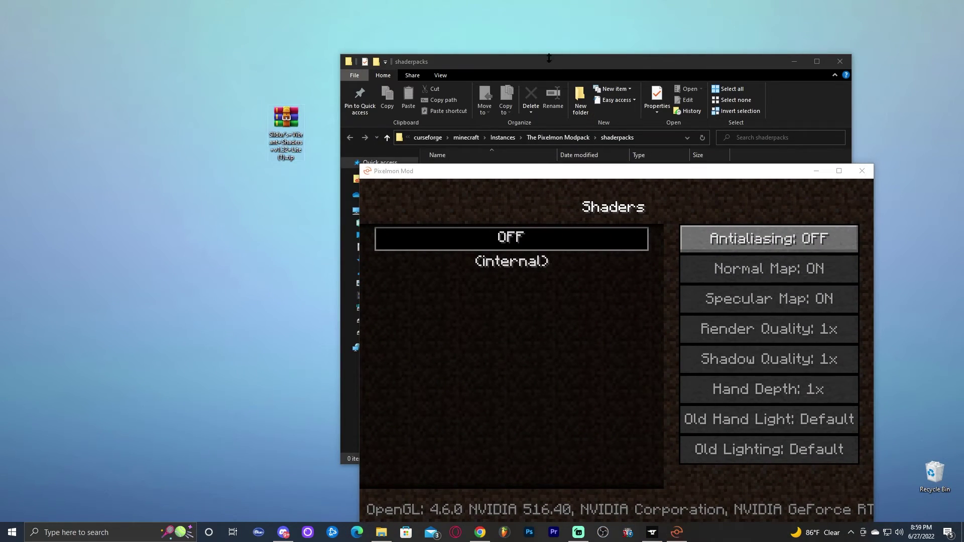
drag(231, 58, 301, 202)
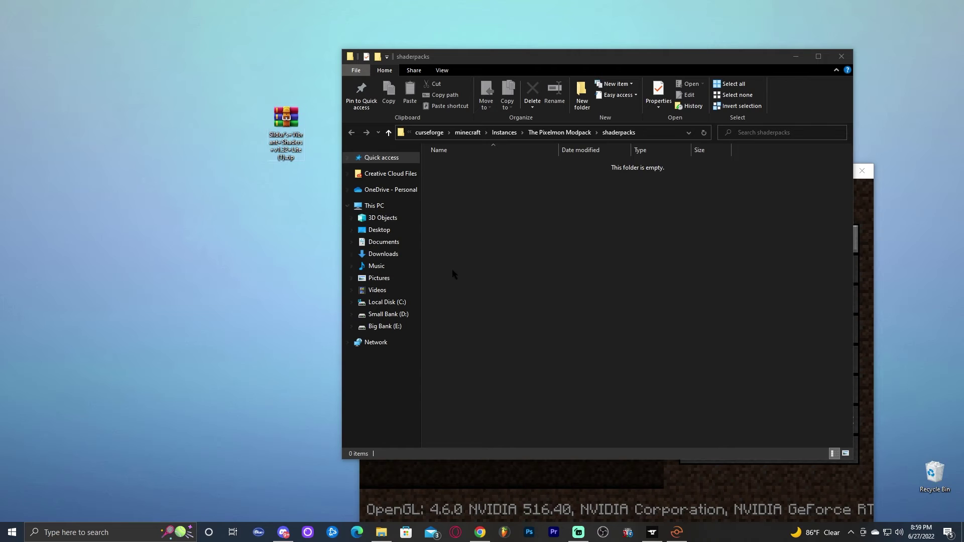
click(355, 137)
drag(293, 127, 624, 309)
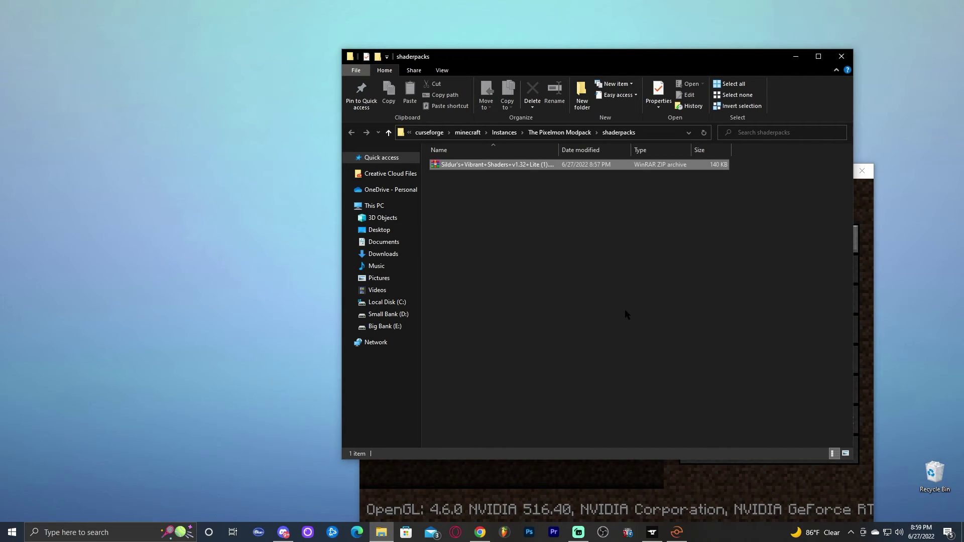
click(842, 56)
click(840, 173)
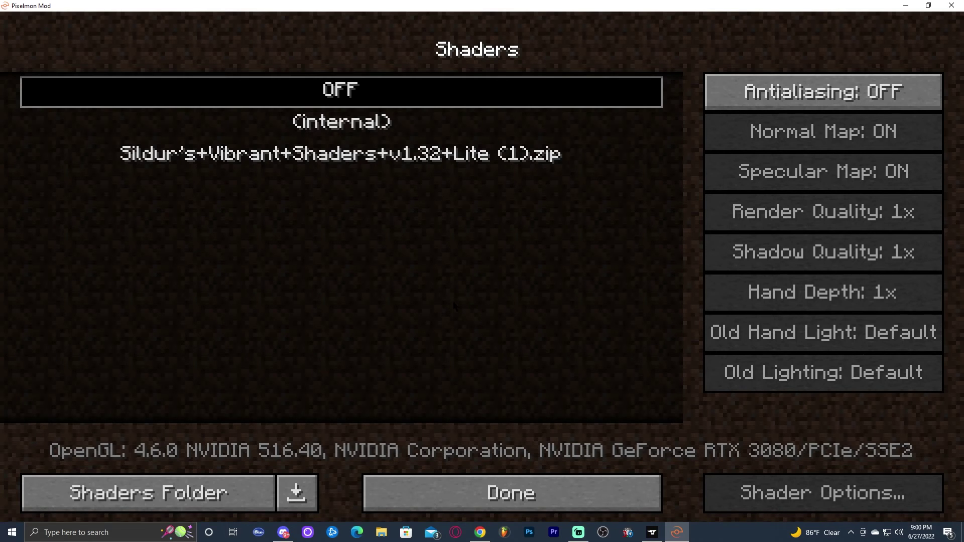
- Enable Sildur's Vibrant Shaders v1.32 Lite and back out of the settings menus into the shaded world
key(Down)
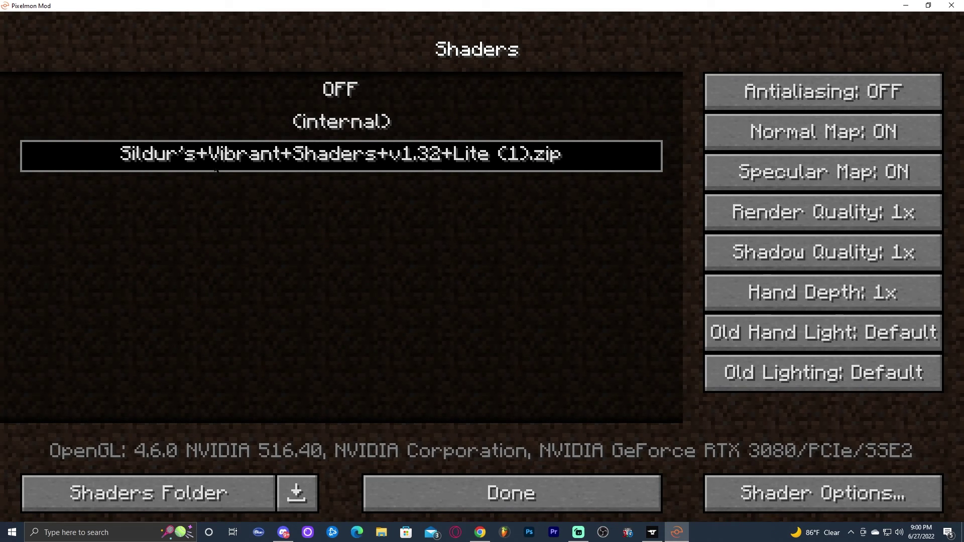
click(547, 492)
click(547, 476)
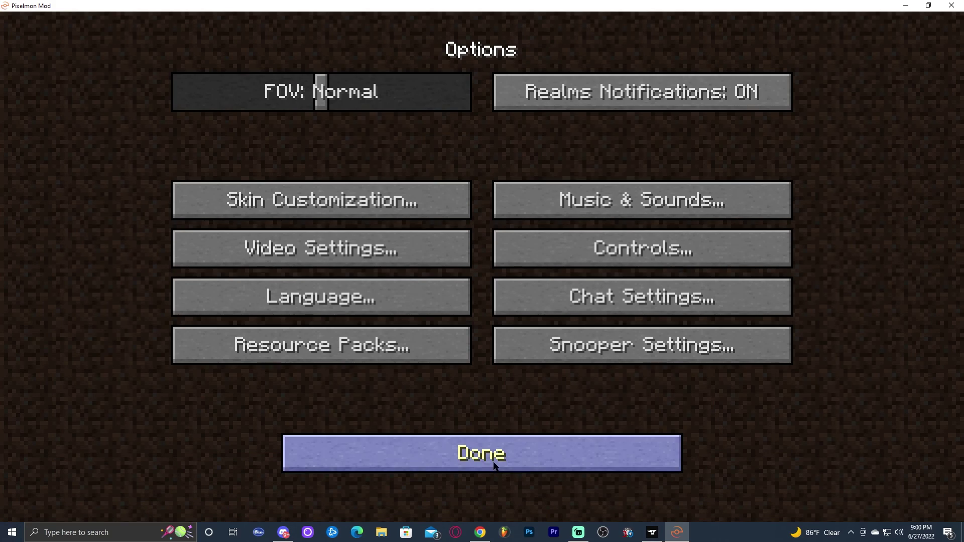
click(484, 465)
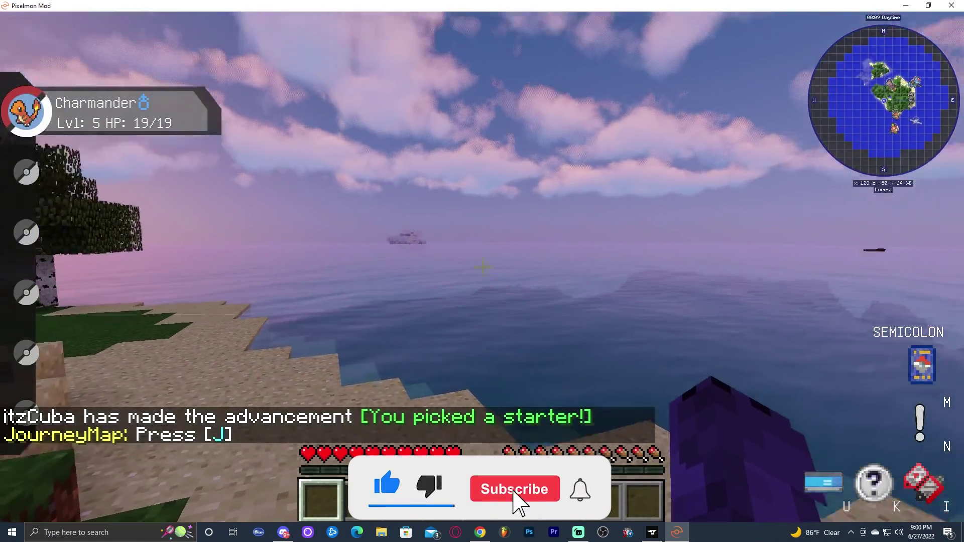
key(c)
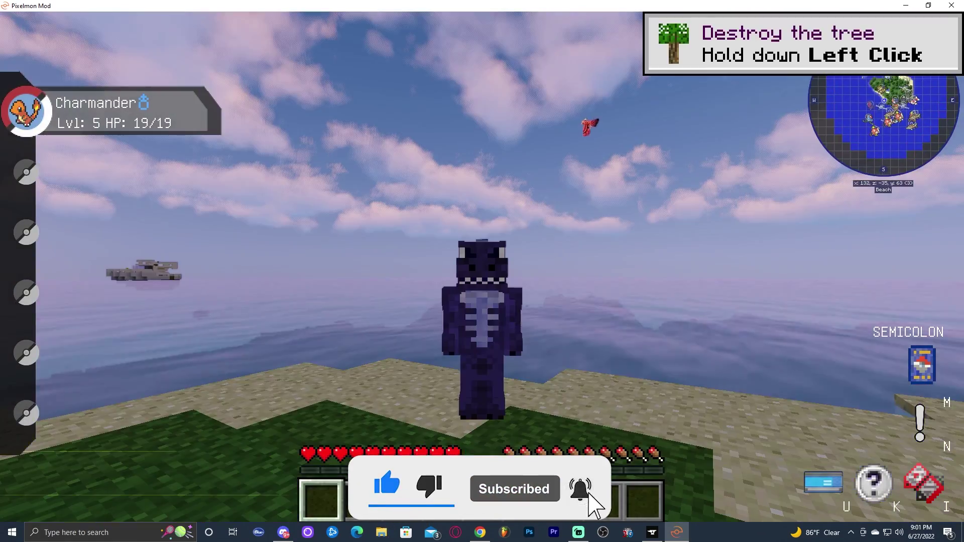